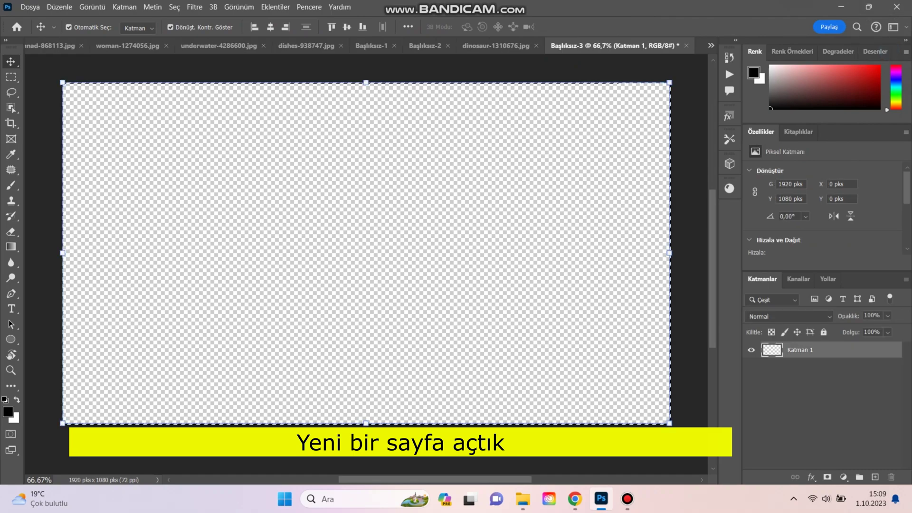
Fill the entire selected canvas using Generative Fill with the prompt "night, a wet street, mushroom-shaped street lamps".
key(w)
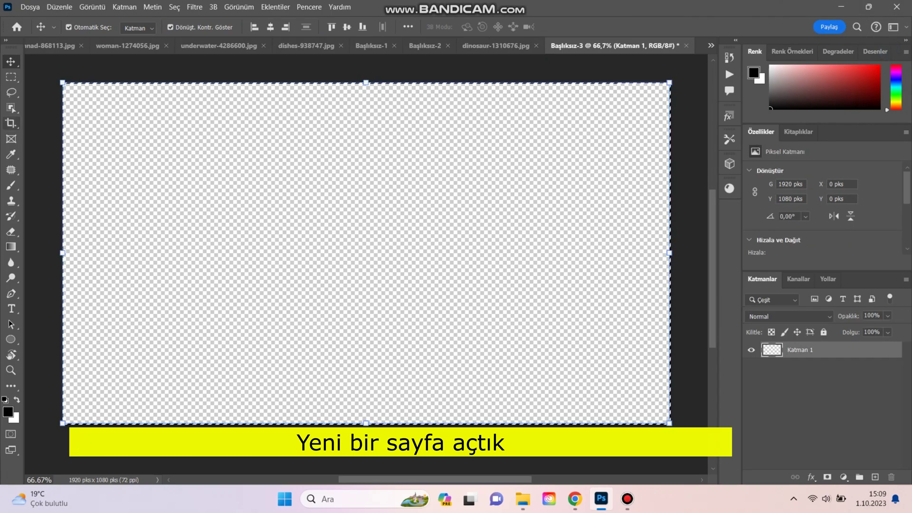
key(ctrl+d)
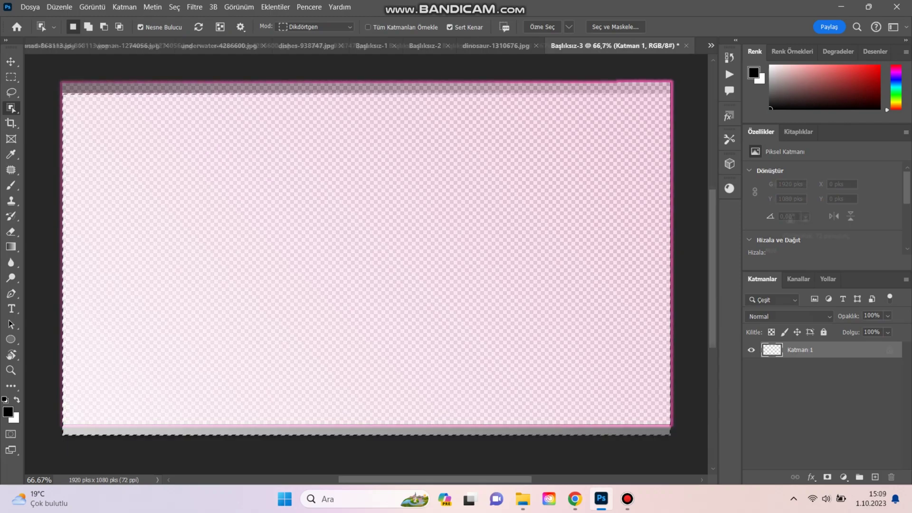
right_click(365, 235)
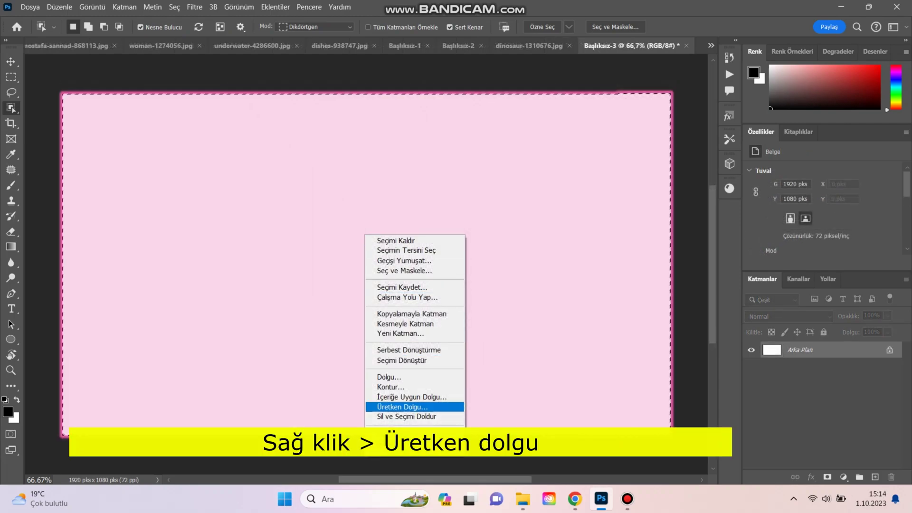
click(402, 407)
text(night, a wet street, mushroom-shaped street lamps)
click(492, 202)
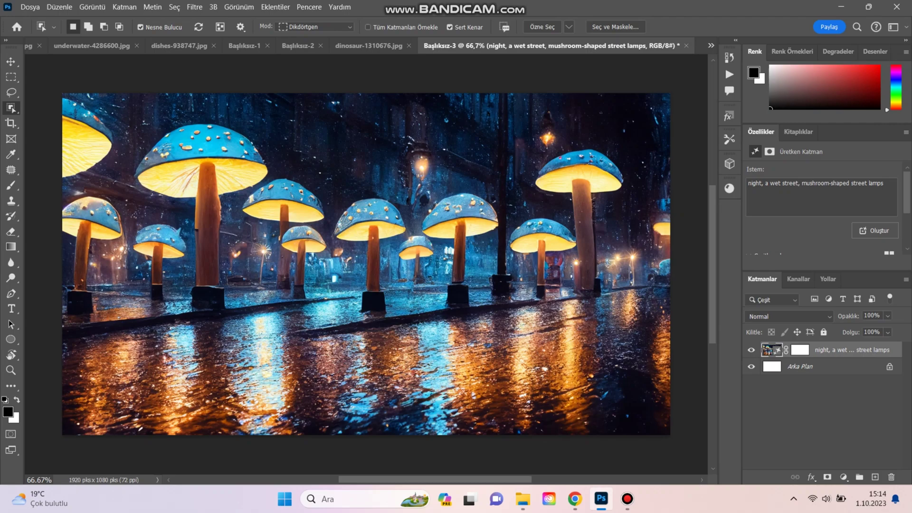
mouse_move(627, 499)
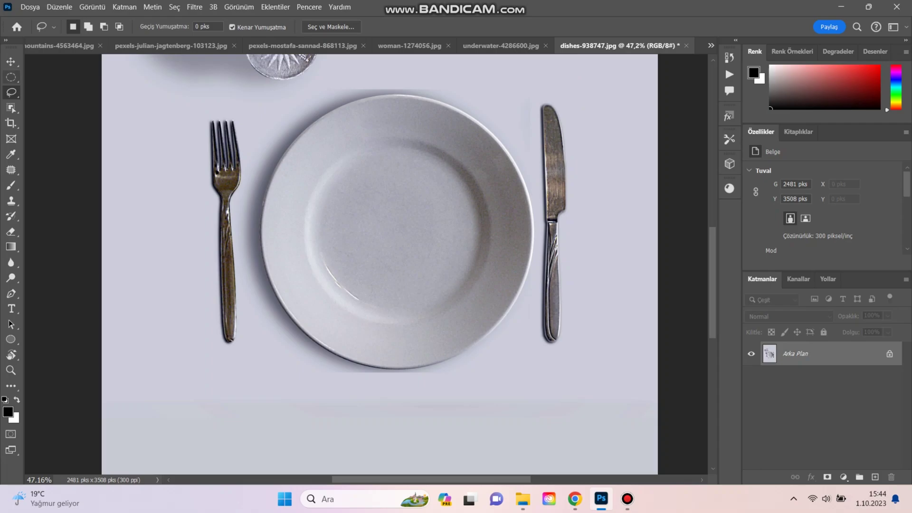
Select the plate's round center with an elliptical selection and apply Generative Fill with the prompt "spagetti".
click(11, 77)
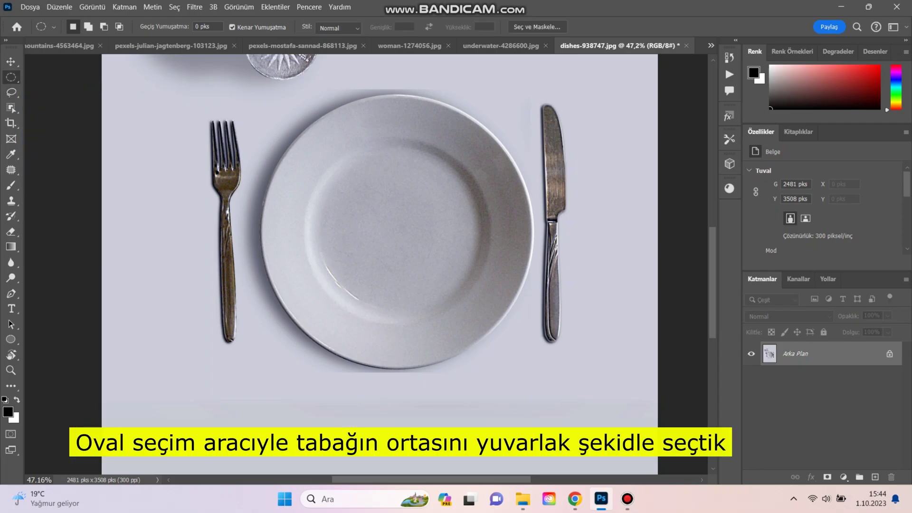
drag(319, 151, 488, 320)
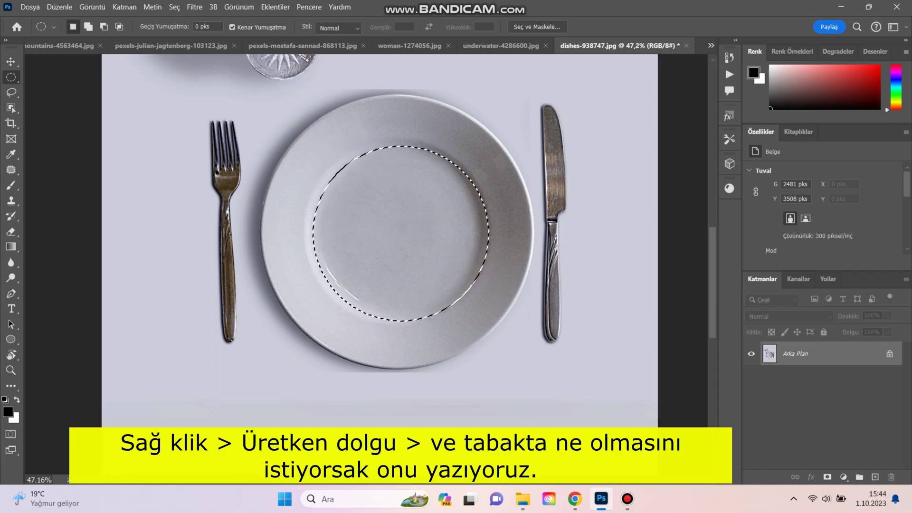
right_click(402, 181)
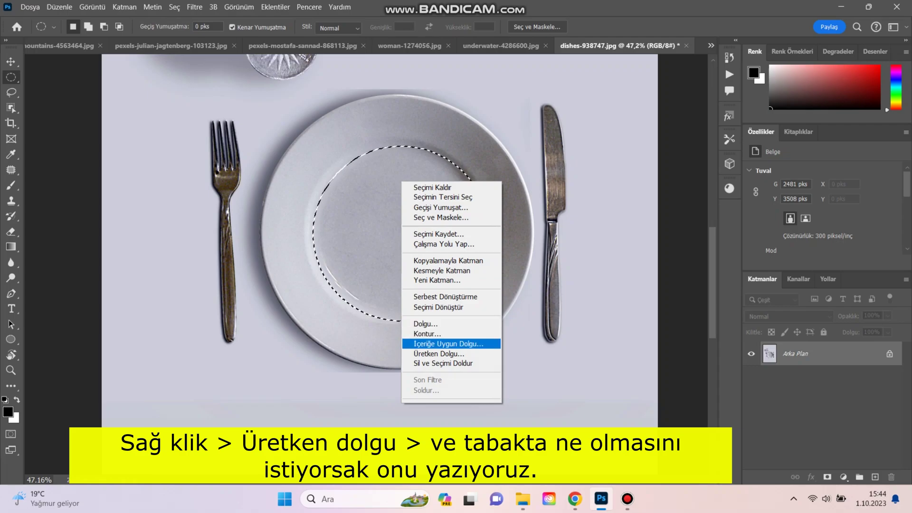
click(439, 353)
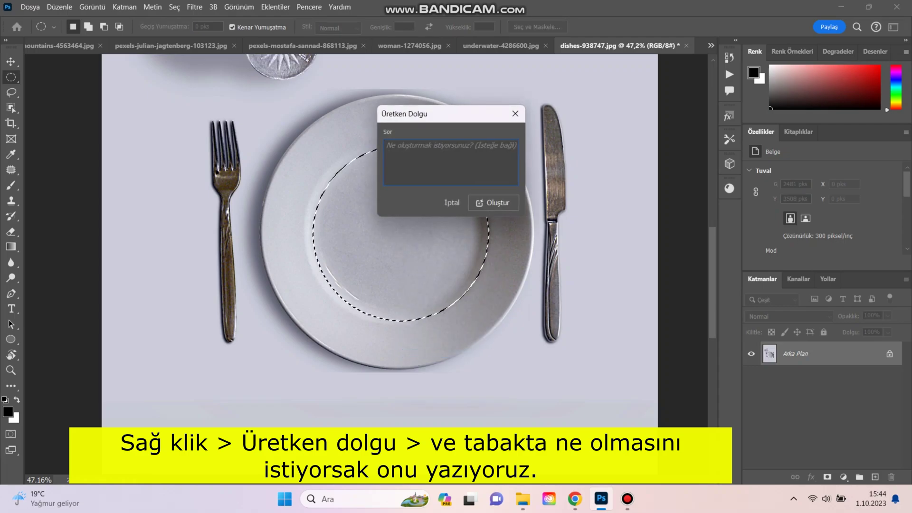
text(spagetti)
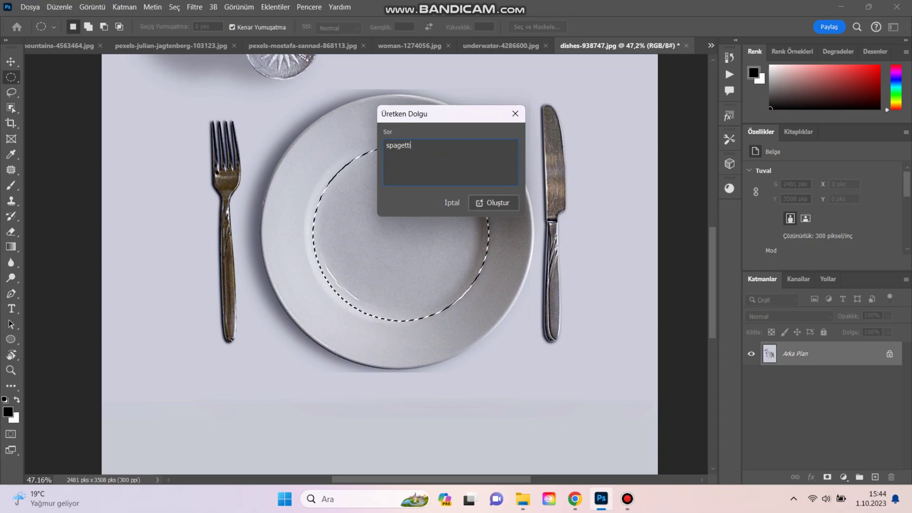
key(Return)
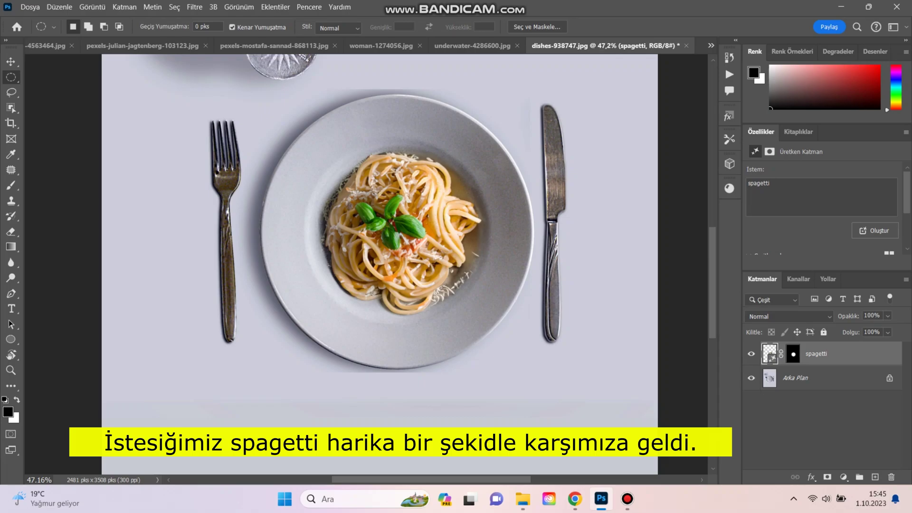
Undo the spaghetti fill and apply Generative Fill to the same round selection with the prompt "meat".
key(ctrl+z)
right_click(413, 191)
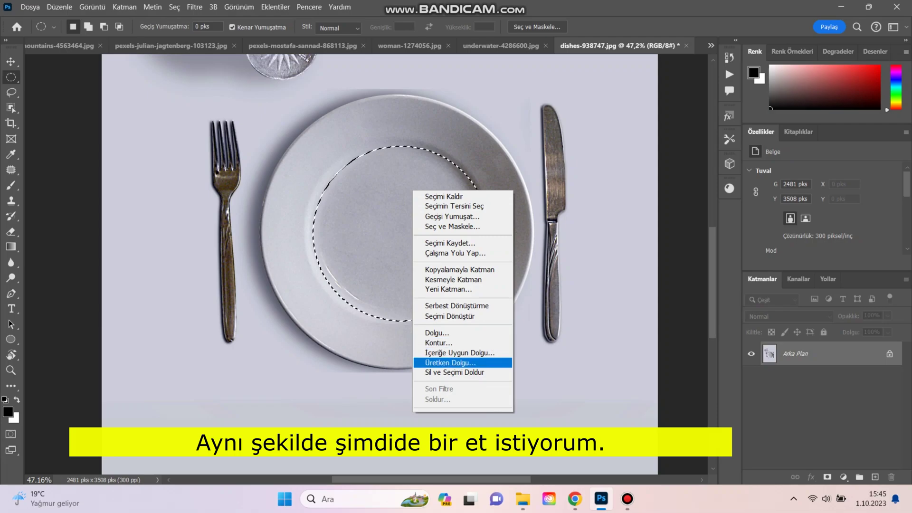
click(450, 362)
text(meat)
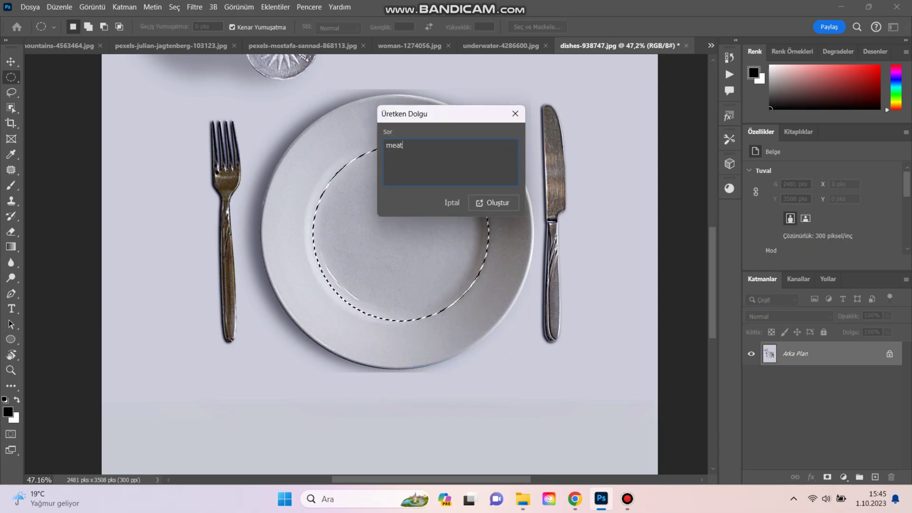
click(493, 202)
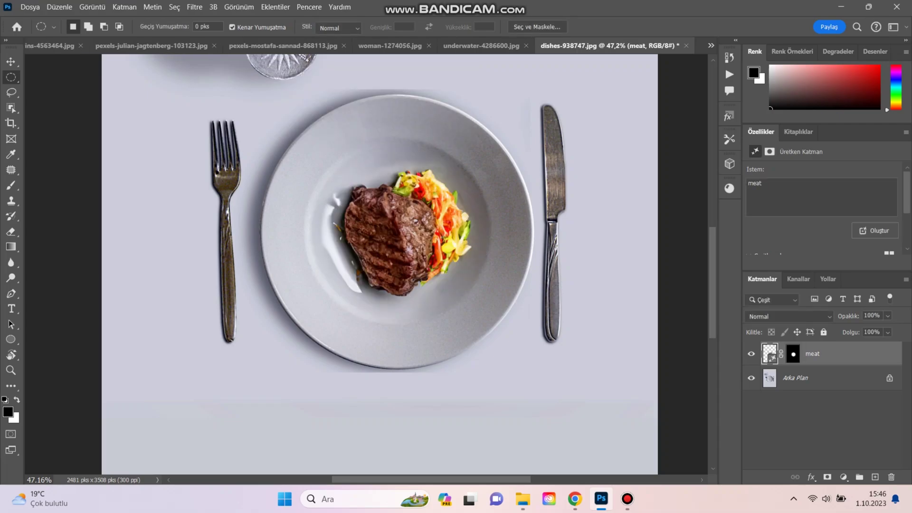
drag(315, 268, 360, 316)
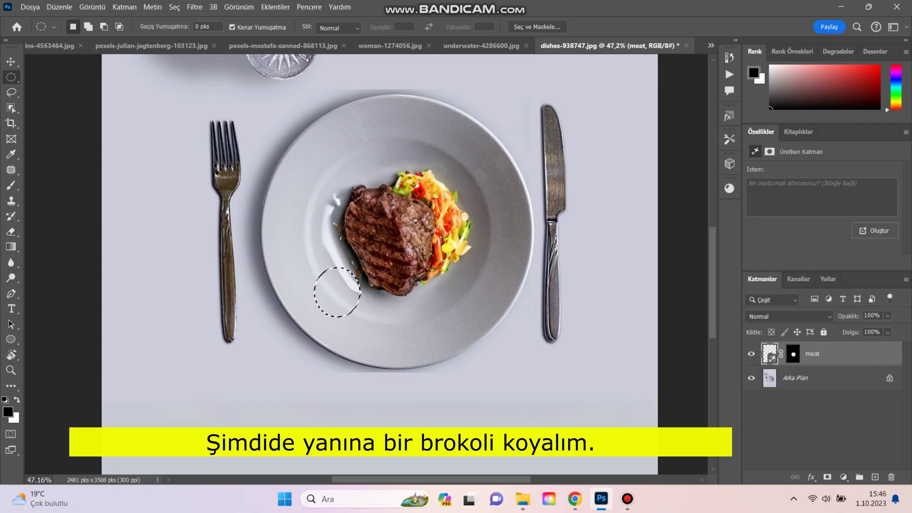
drag(381, 113, 340, 168)
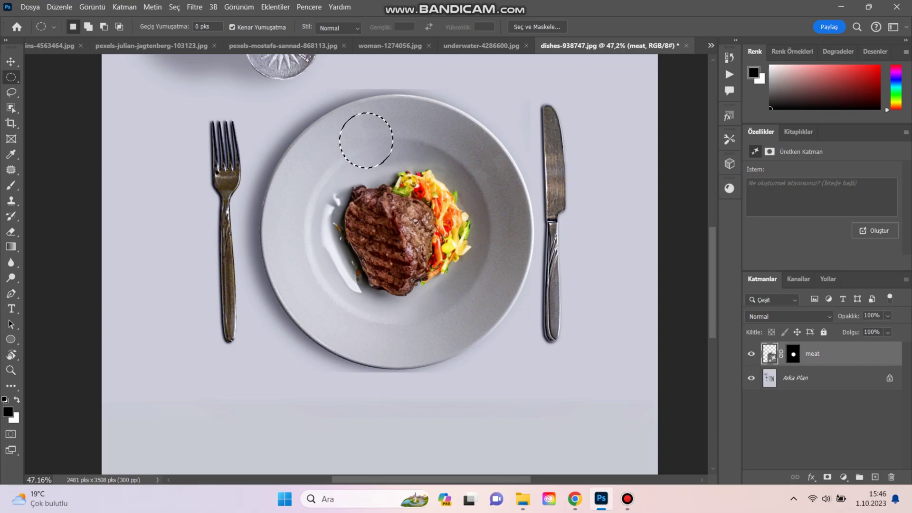
key(ctrl+d)
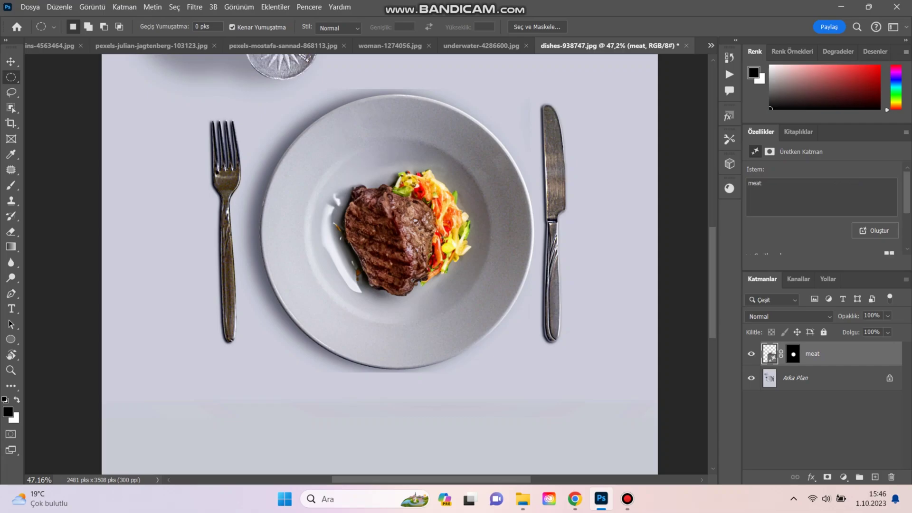
Select a rectangular area on the plate above the meat and apply Generative Fill with the prompt "broccoli".
right_click(11, 77)
click(71, 89)
right_click(11, 77)
click(76, 77)
drag(334, 126, 475, 172)
right_click(374, 146)
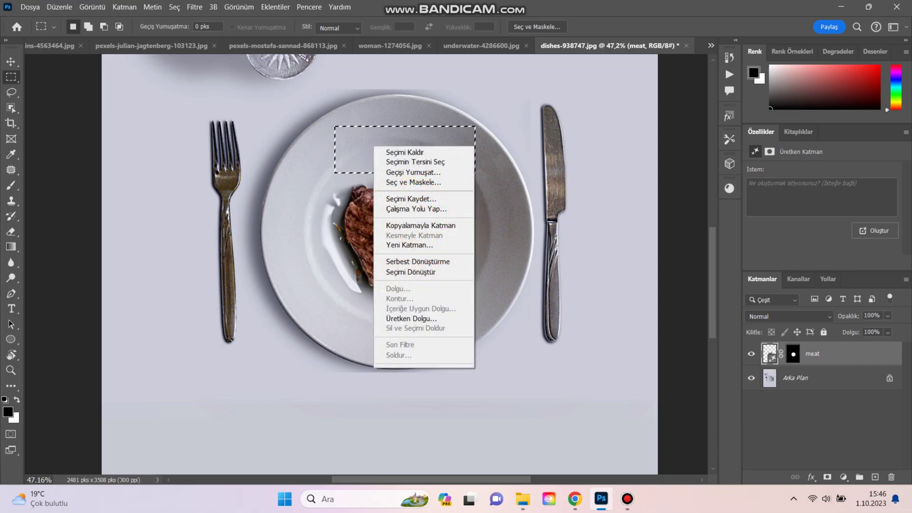
click(411, 319)
text(broccoli)
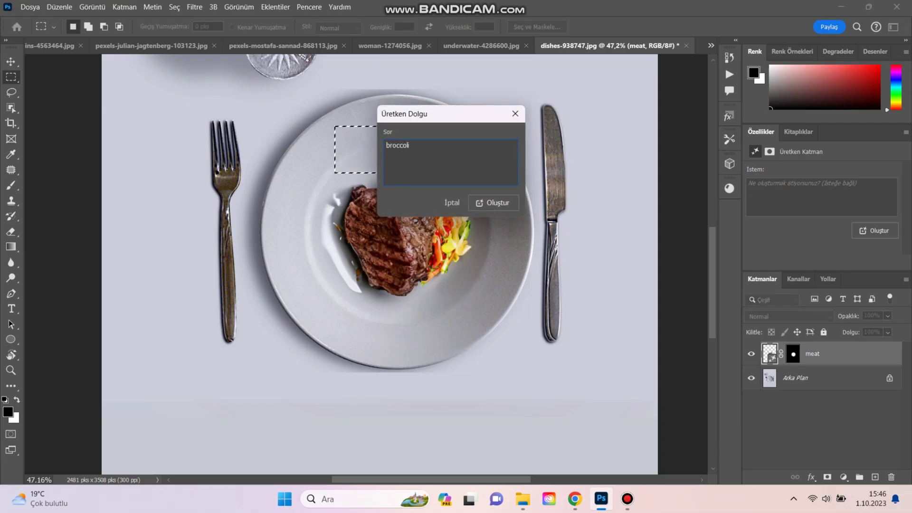
key(Return)
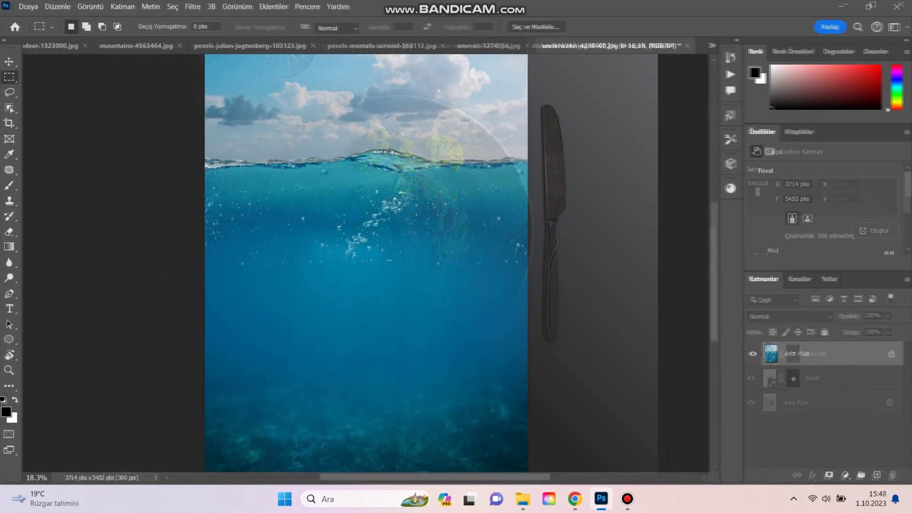
click(90, 7)
click(116, 51)
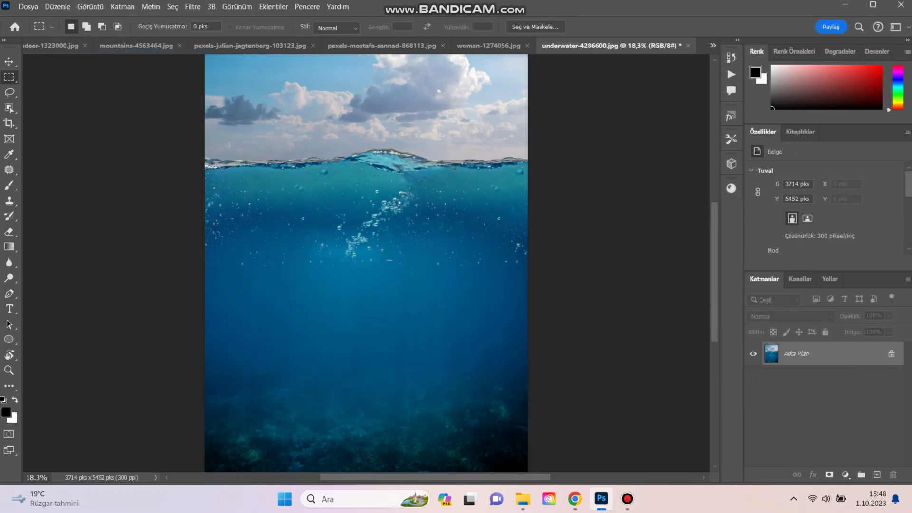
key(ctrl+z)
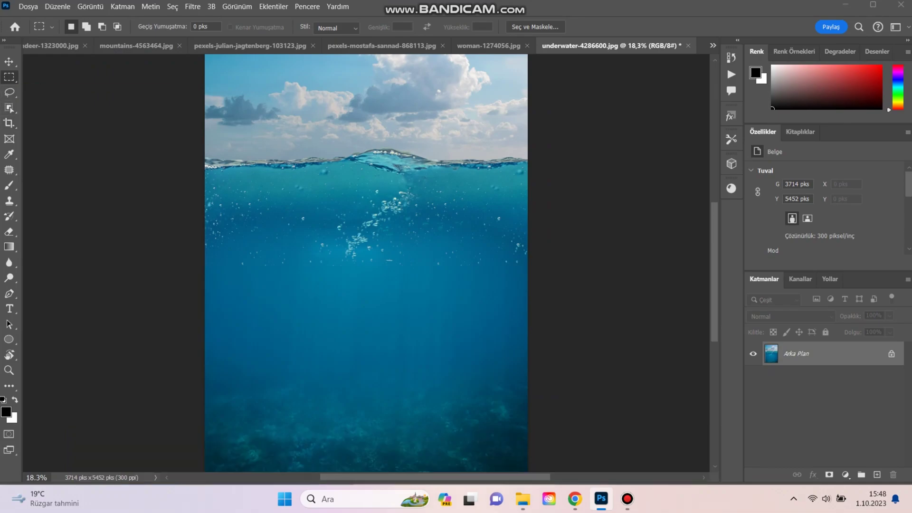
Select a wide rectangle below the water surface in the underwater image and apply Generative Fill with the prompt "shark".
right_click(9, 77)
click(57, 77)
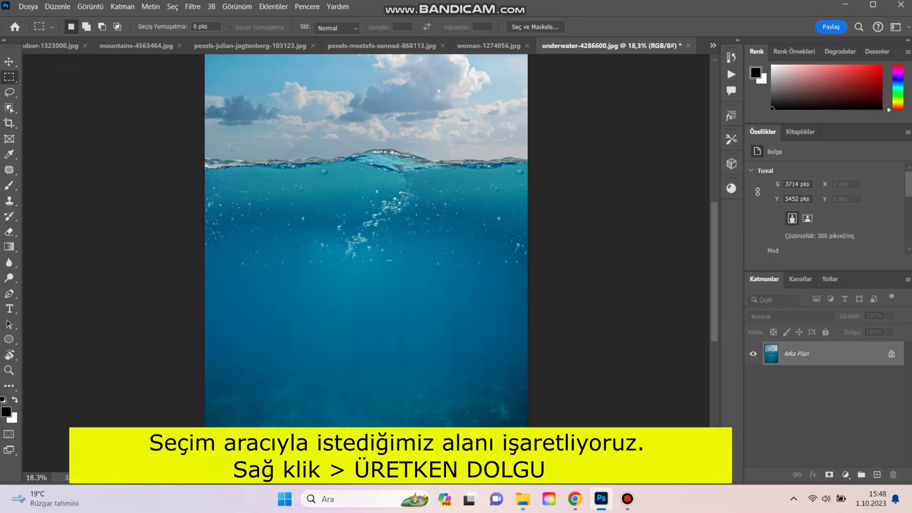
drag(239, 233, 493, 351)
right_click(333, 268)
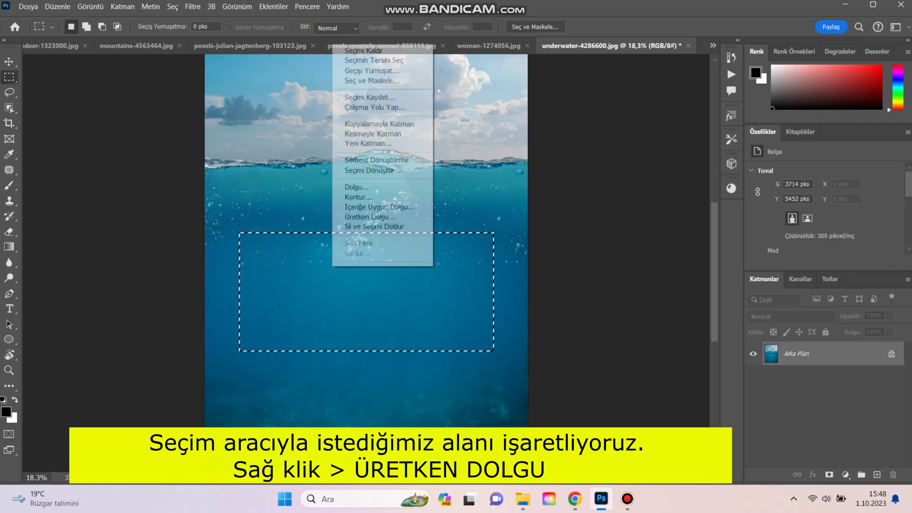
click(369, 217)
text(shark)
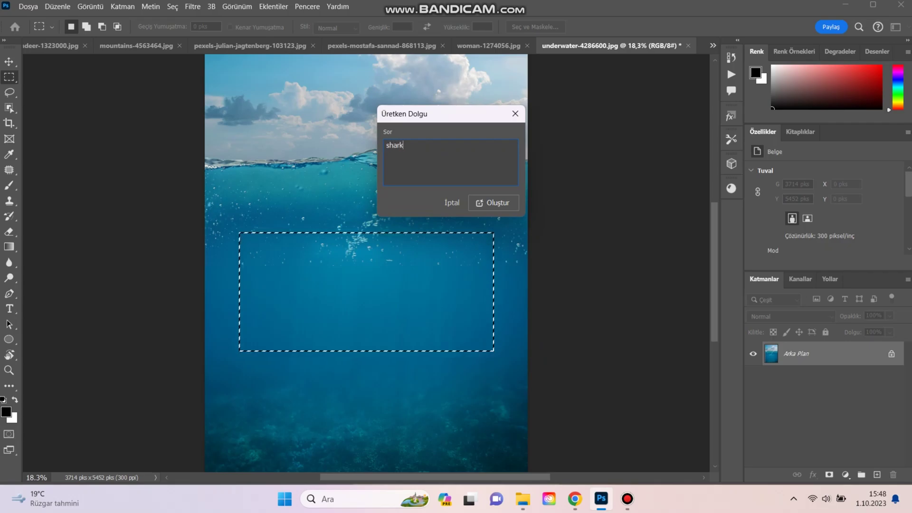
click(494, 203)
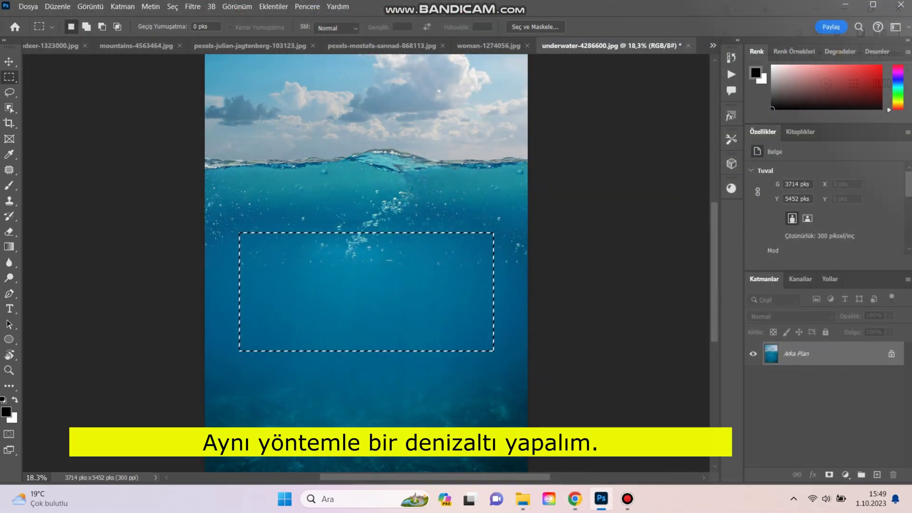
Apply Generative Fill to the rectangular underwater selection with the prompt "submarine".
right_click(331, 253)
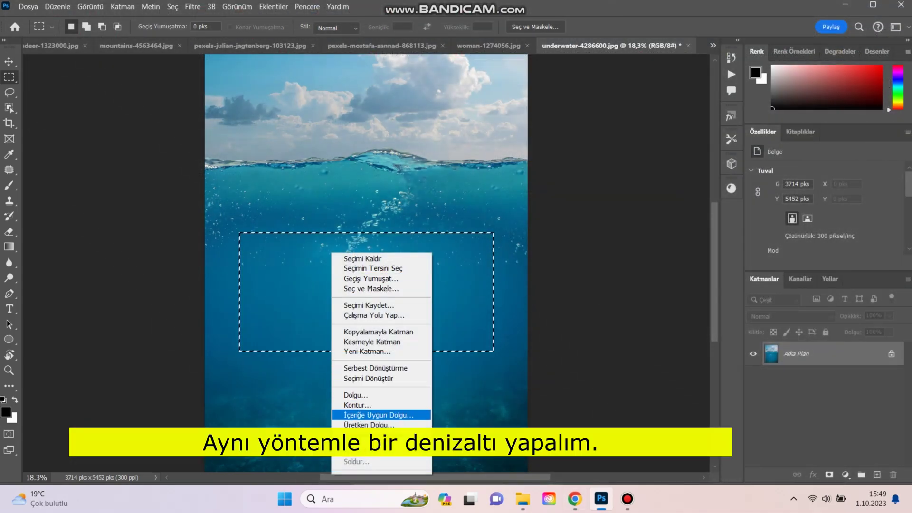
click(368, 424)
text(su)
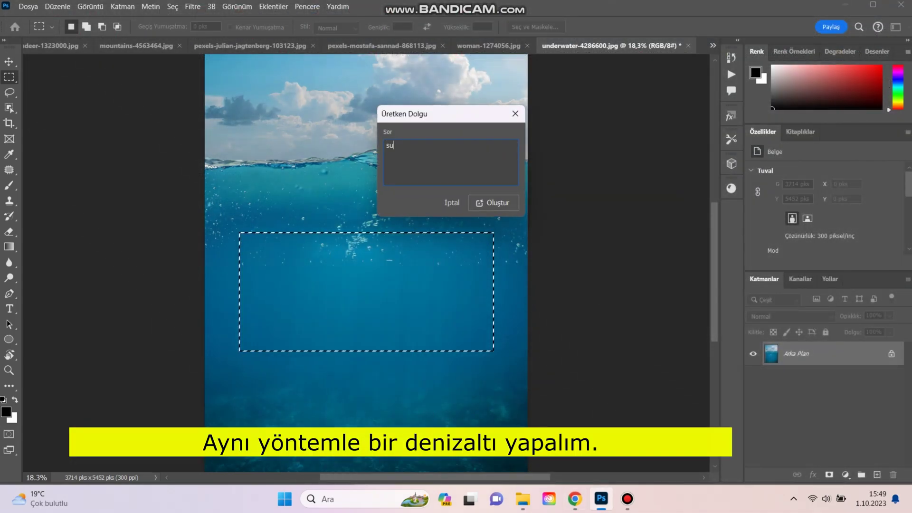
text(bmarine)
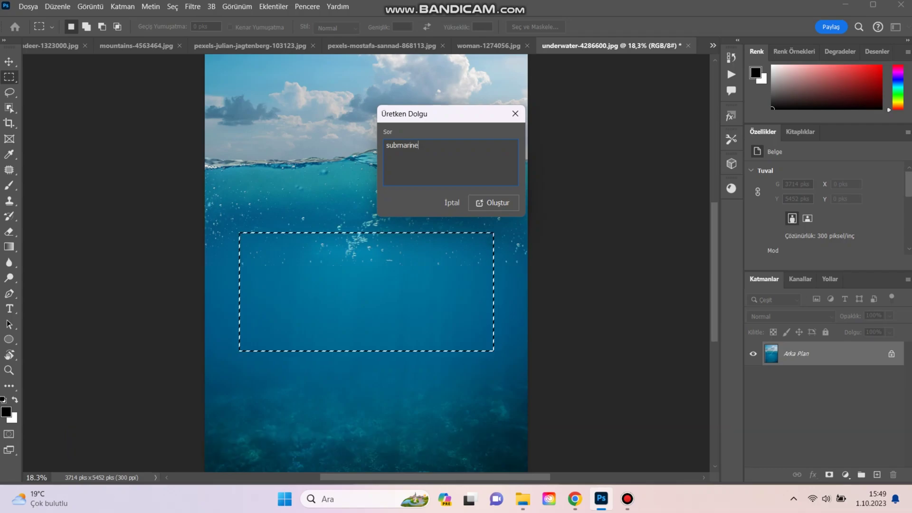
drag(419, 146, 386, 146)
click(494, 203)
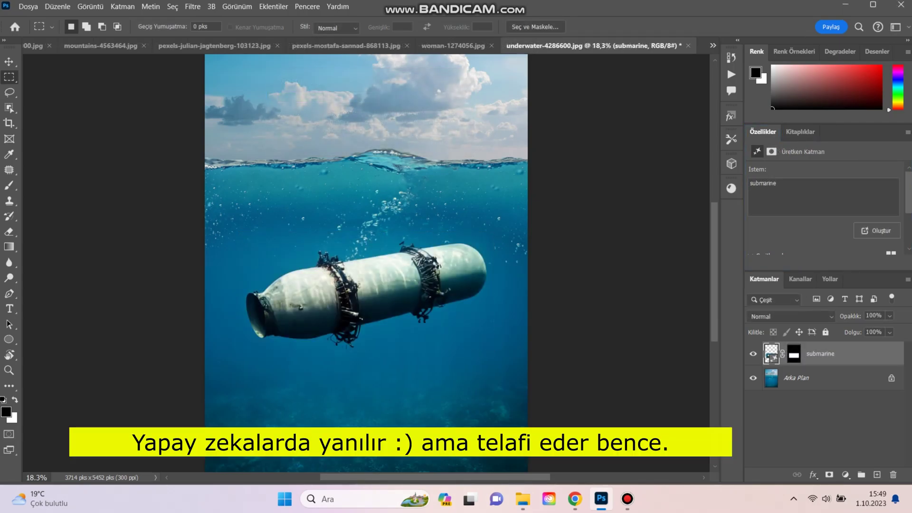
Undo the submarine fill and run Generative Fill again on the same selection with the prompt "submarine".
key(ctrl+z)
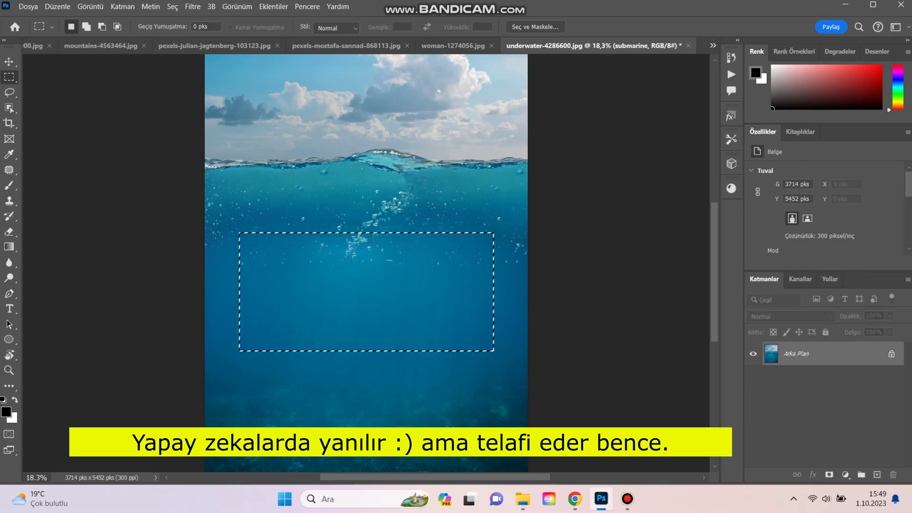
right_click(418, 255)
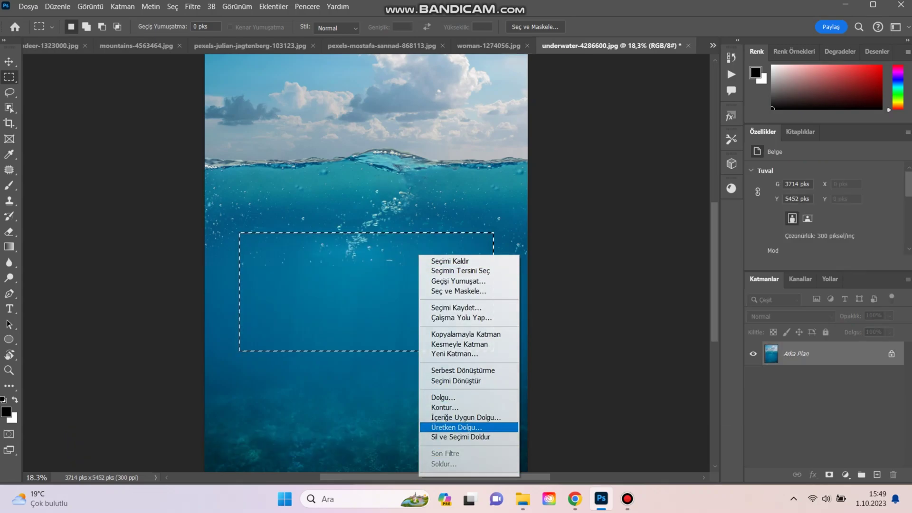
click(454, 426)
text(submarin)
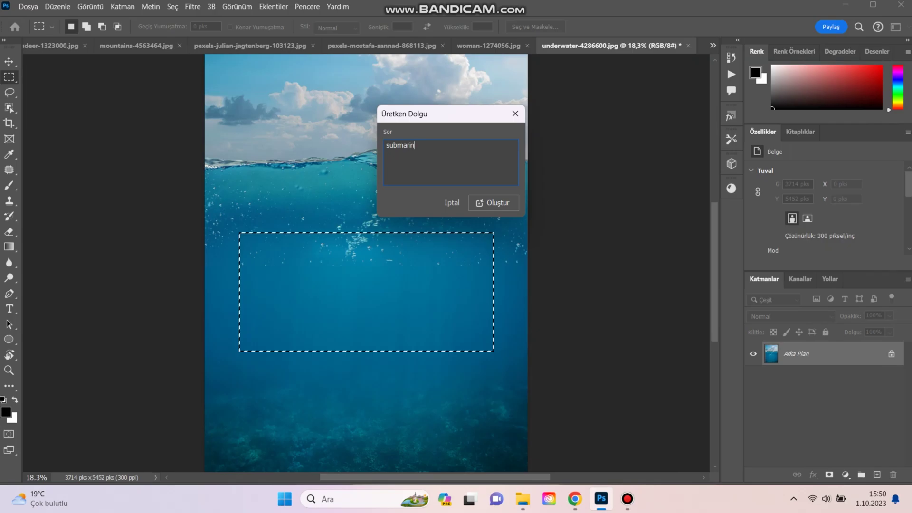
text(e)
click(493, 203)
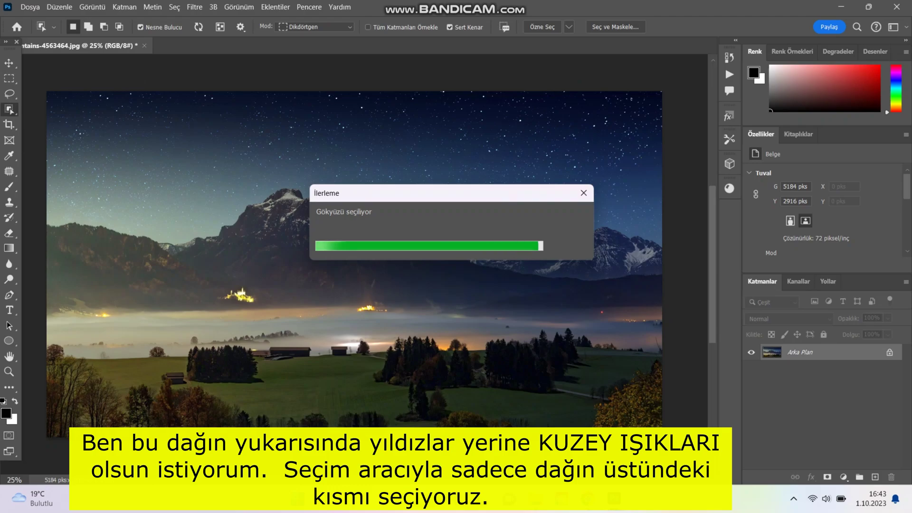
Apply Generative Fill to the selected sky above the mountains with the prompt "northern Lights,green,purple".
right_click(552, 128)
click(588, 306)
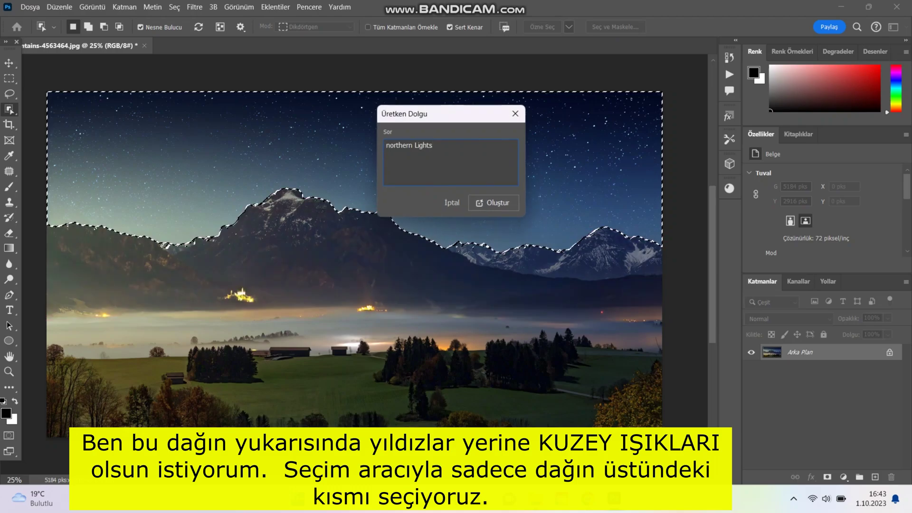
drag(434, 145, 385, 146)
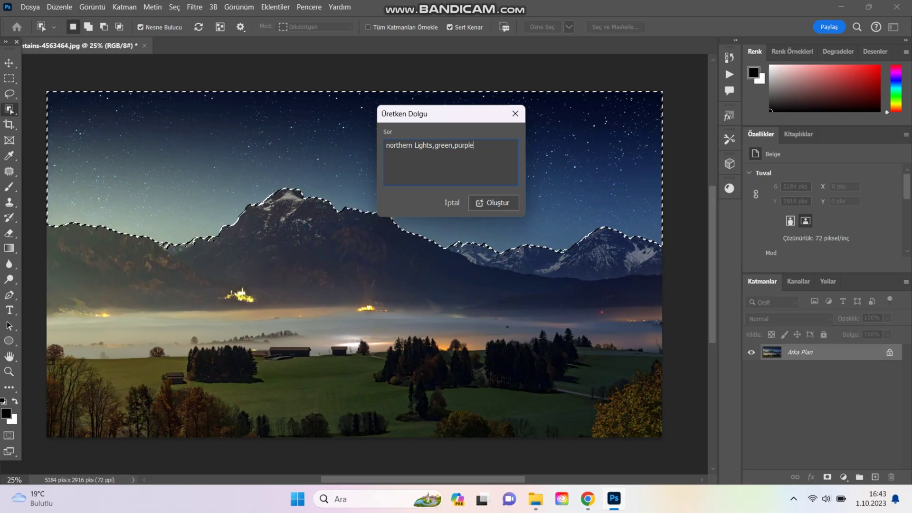
key(Return)
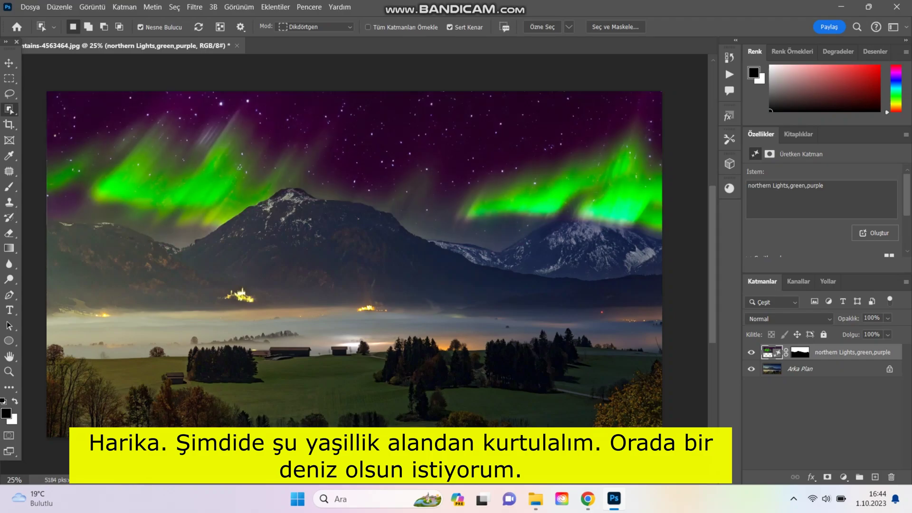
Merge the northern lights layer with the background layer into a single layer.
ctrl+click(838, 370)
right_click(838, 371)
click(843, 345)
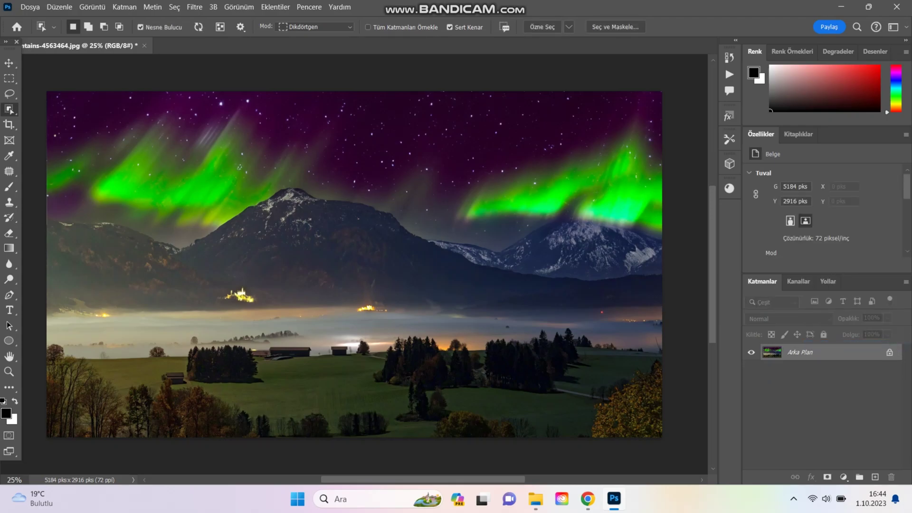
Select the fields and trees below the mountains with the Lasso tool and apply Generative Fill with the prompt "ocean".
click(9, 93)
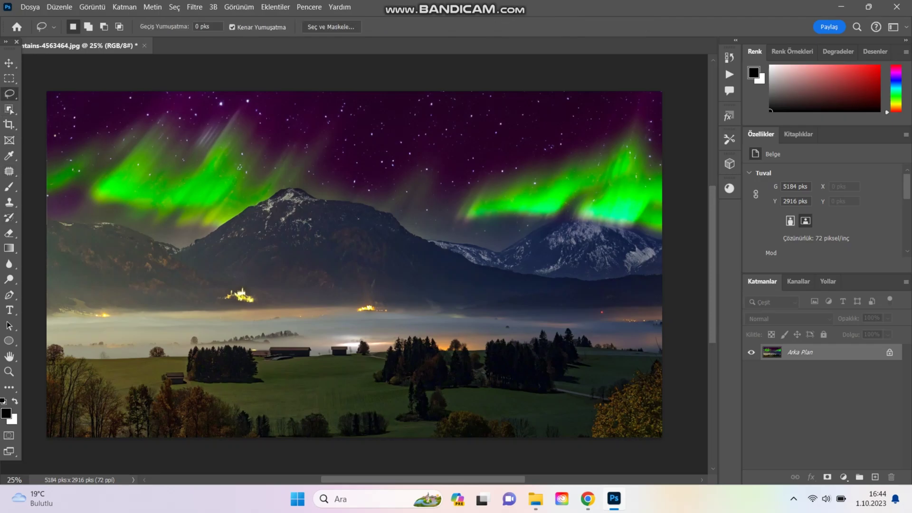
mouse_move(661, 342)
mouse_down()
mouse_move(582, 322)
mouse_move(488, 330)
mouse_move(271, 318)
mouse_move(197, 328)
mouse_move(47, 323)
mouse_move(47, 435)
mouse_move(662, 433)
mouse_move(662, 339)
mouse_up()
right_click(451, 127)
click(496, 309)
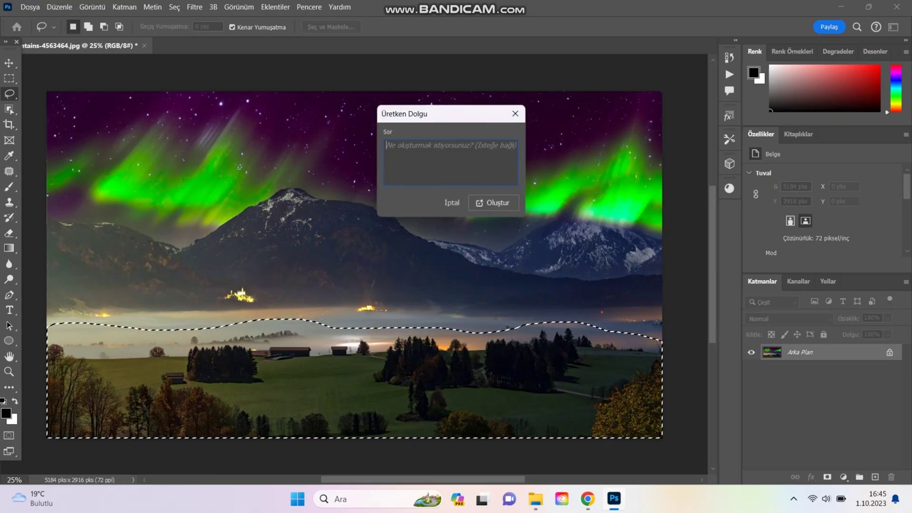
text(ocean)
key(Return)
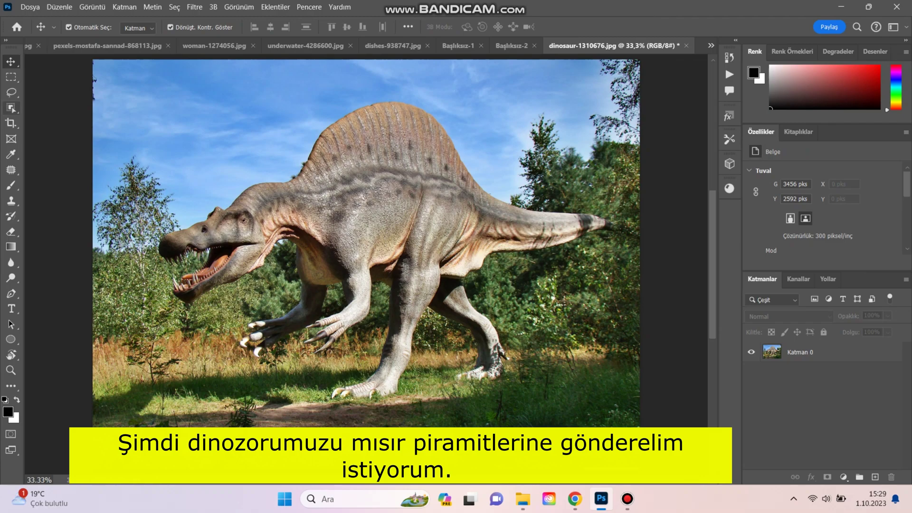
Select the dinosaur on layer Katman 0 with the Object Selection tool and invert the selection to its background.
click(11, 107)
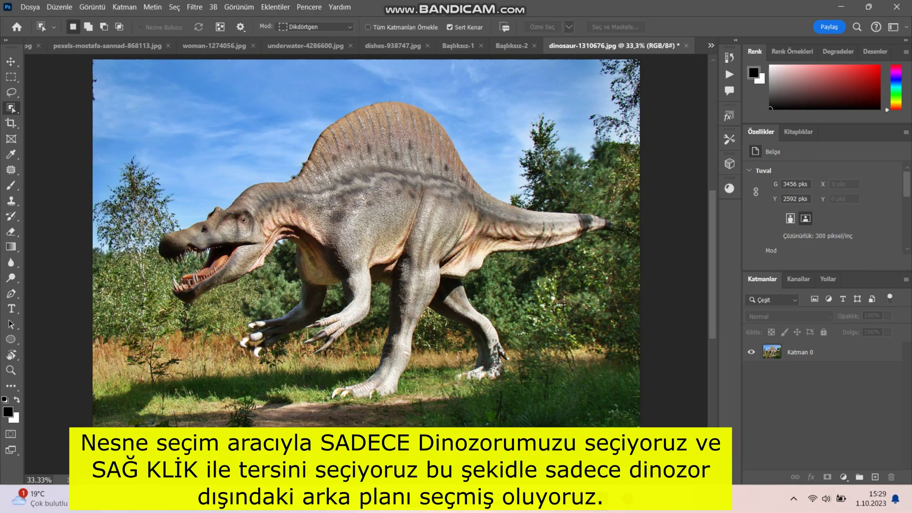
click(800, 352)
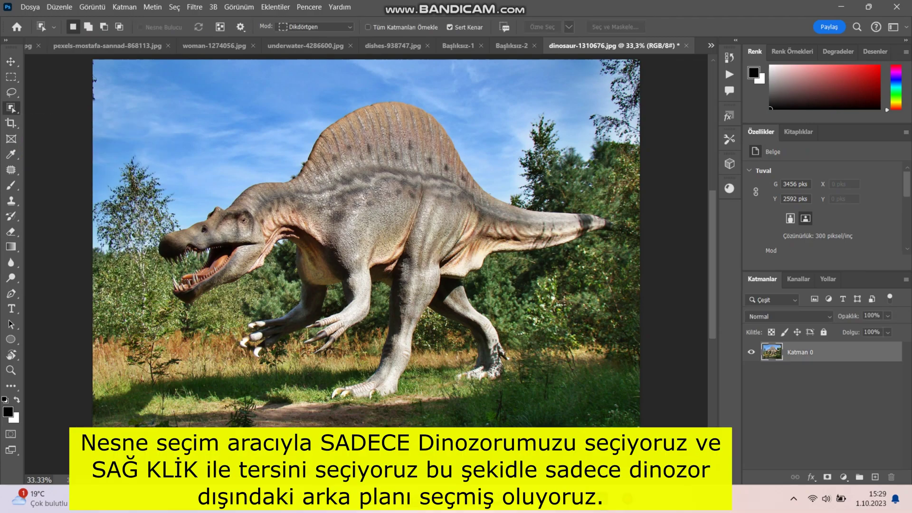
click(418, 223)
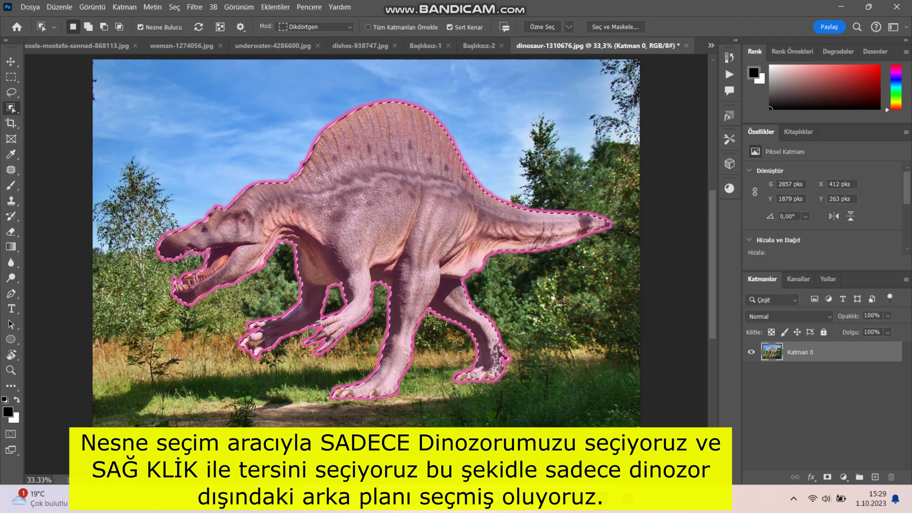
right_click(405, 186)
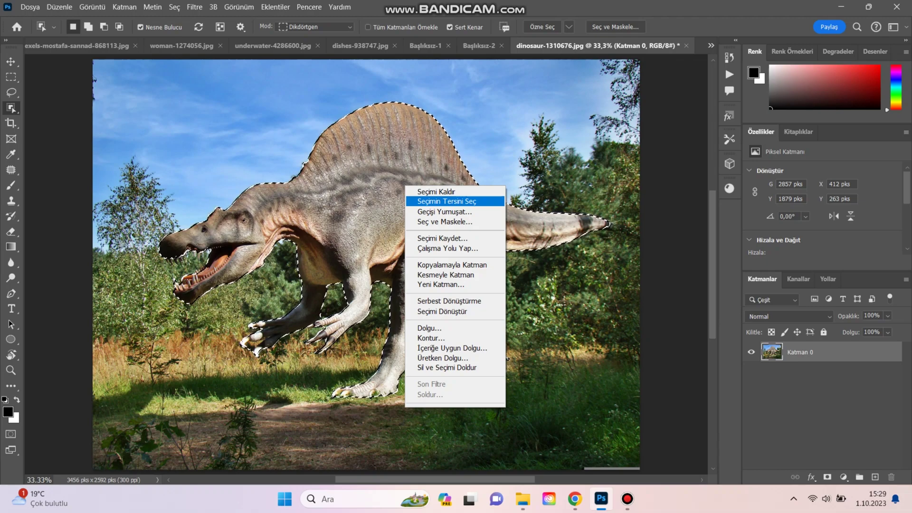
click(446, 200)
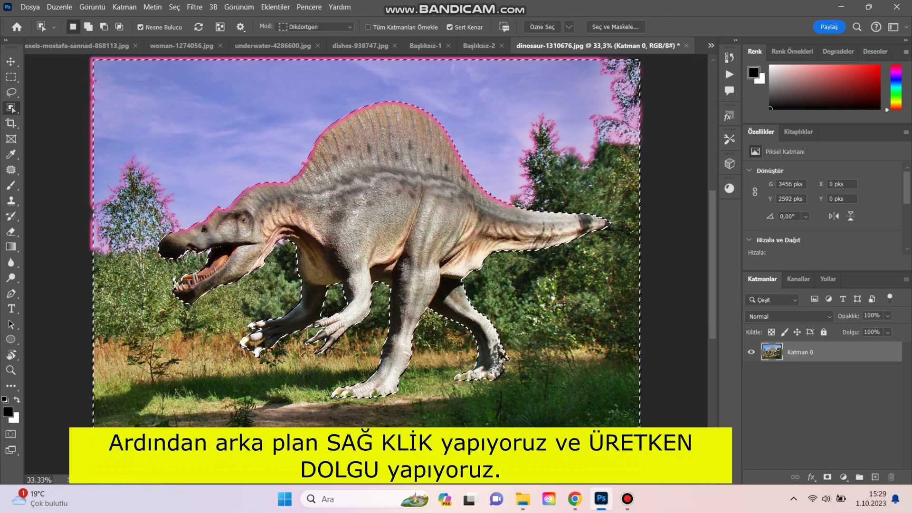
Apply Generative Fill to the background around the dinosaur with the prompt "egyptian pyramids".
right_click(522, 108)
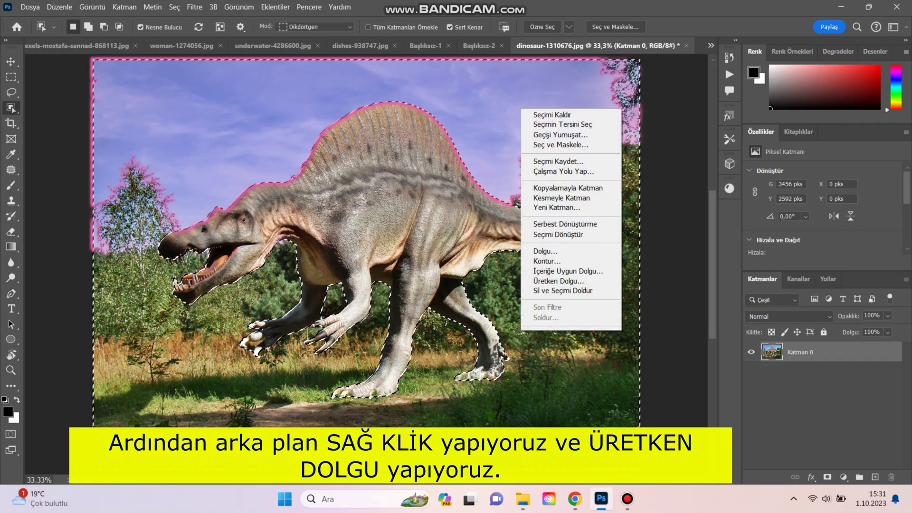
click(558, 281)
text(egyptian pyramids)
key(Return)
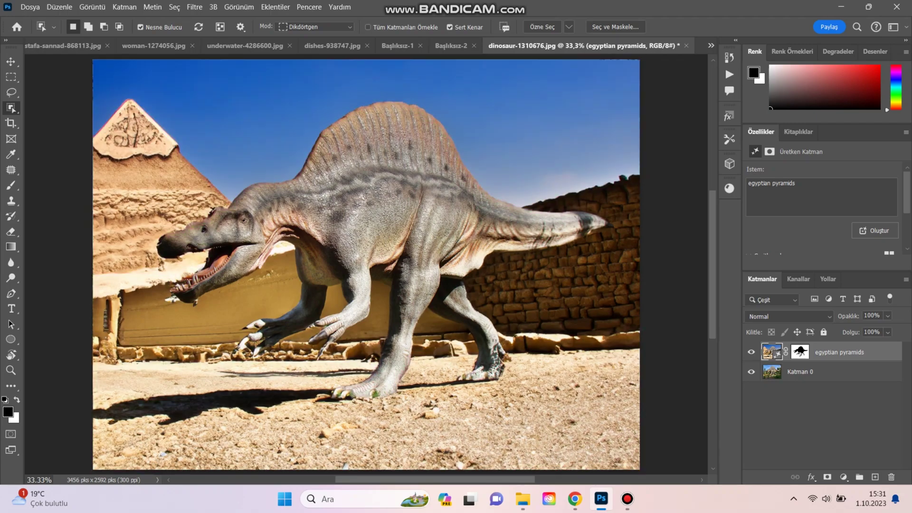
Undo the pyramids fill and apply Generative Fill to the same background selection with the prompt "miami beach".
key(ctrl+z)
right_click(608, 63)
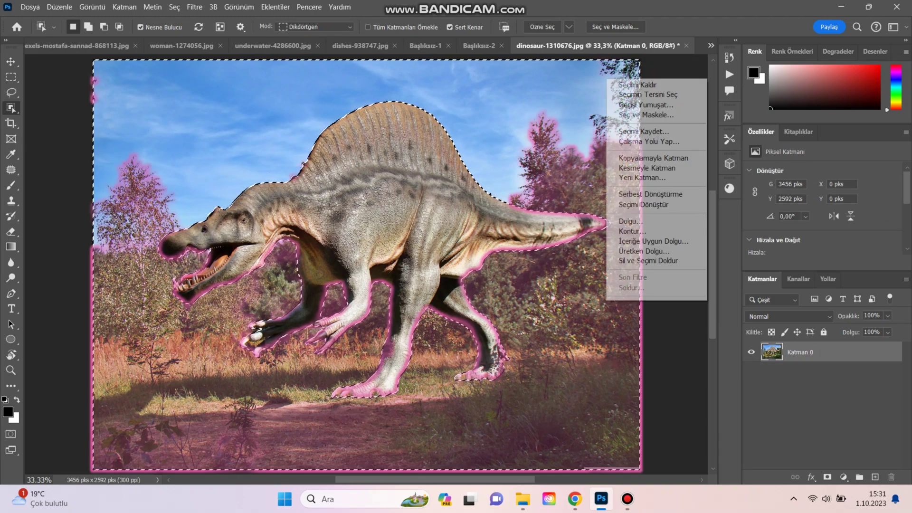
click(622, 251)
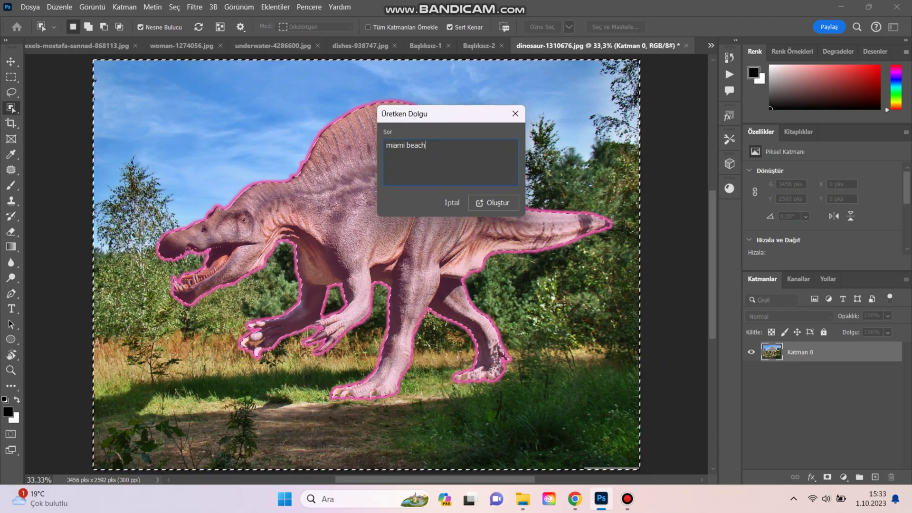
key(Return)
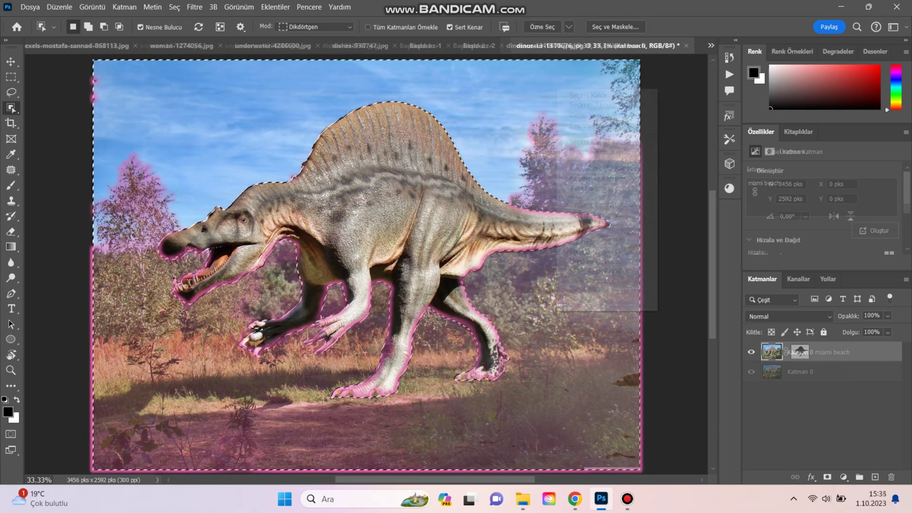
Apply Generative Fill to the selected background around the dinosaur with the prompt "eiffel tower".
right_click(557, 89)
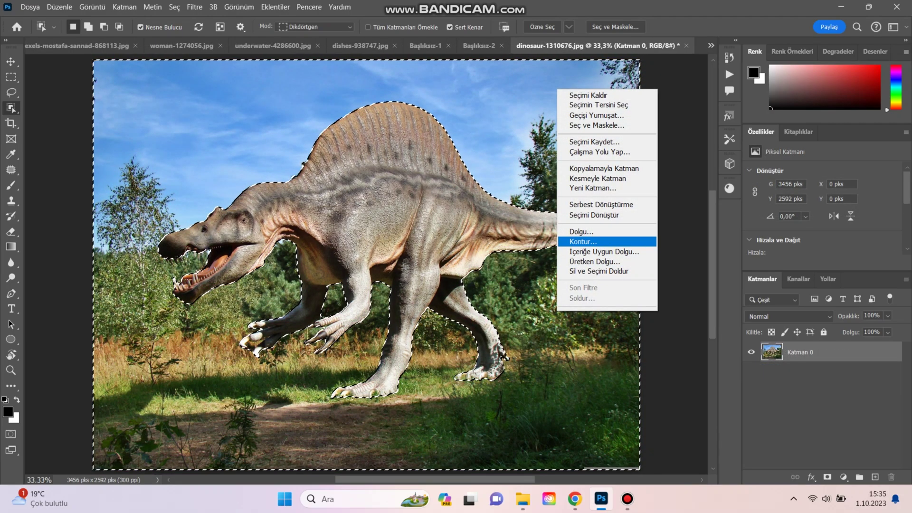
click(595, 261)
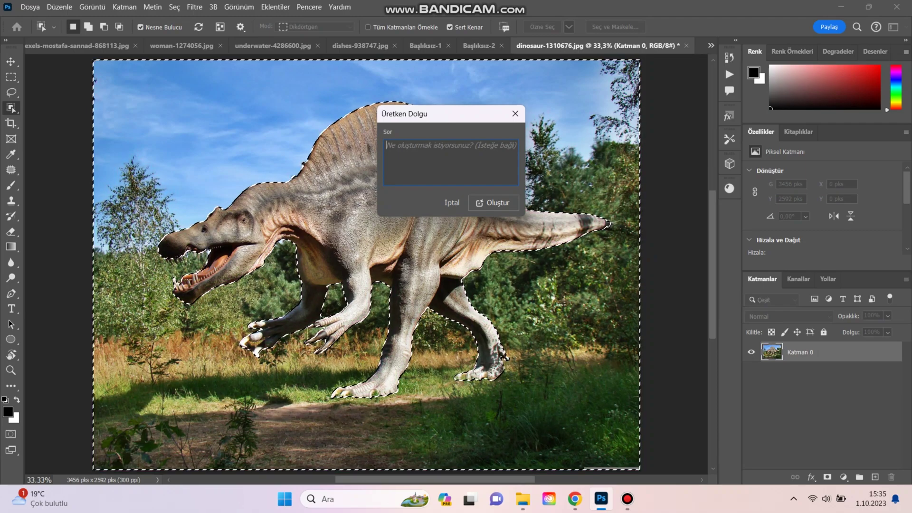
text(eiffel tower)
key(Return)
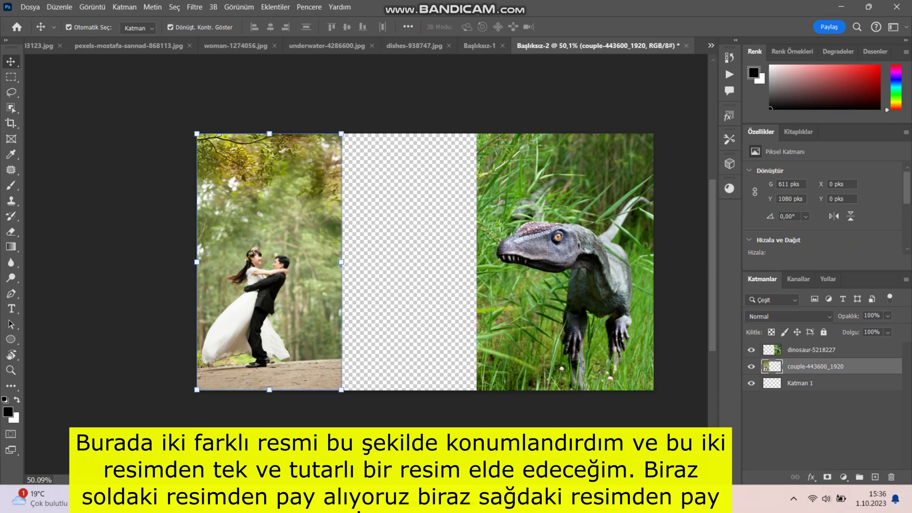
Select a full-height rectangle over the transparent gap, overlapping the couple and dinosaur pictures, and run Generative Fill with an empty prompt.
click(811, 350)
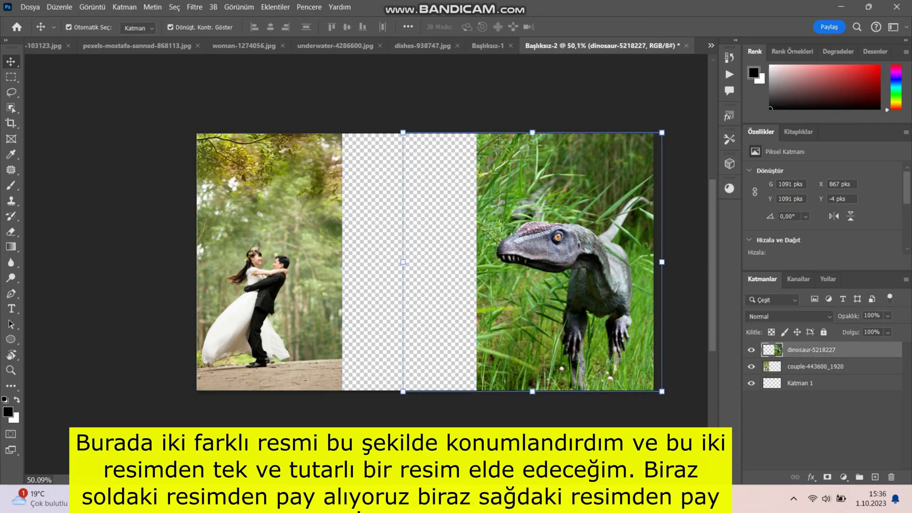
click(821, 427)
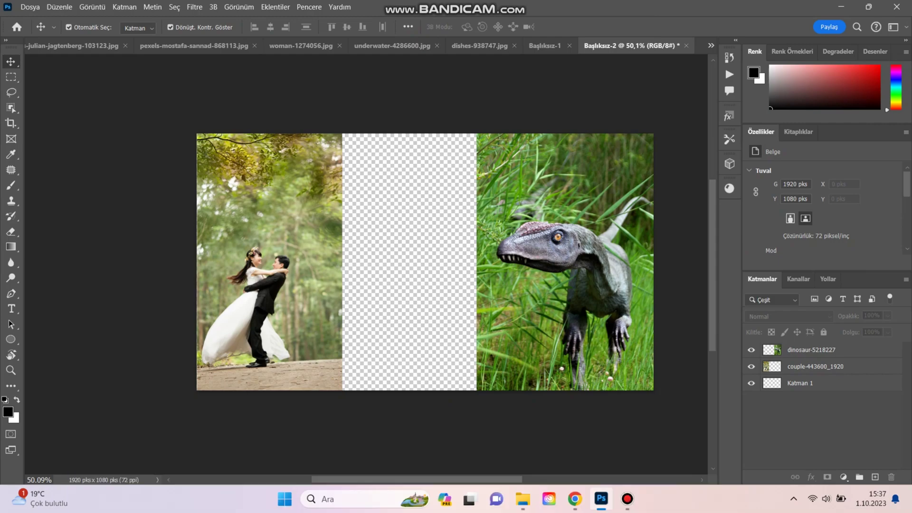
key(m)
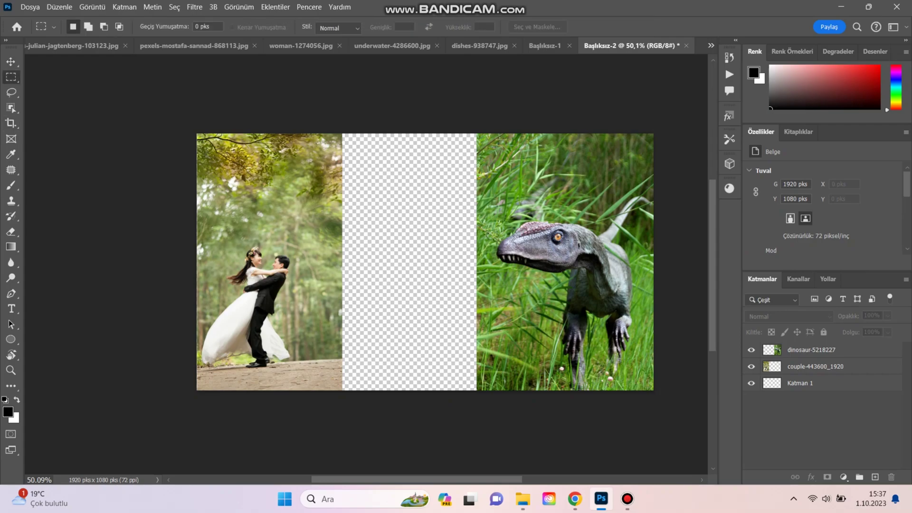
drag(310, 134, 494, 390)
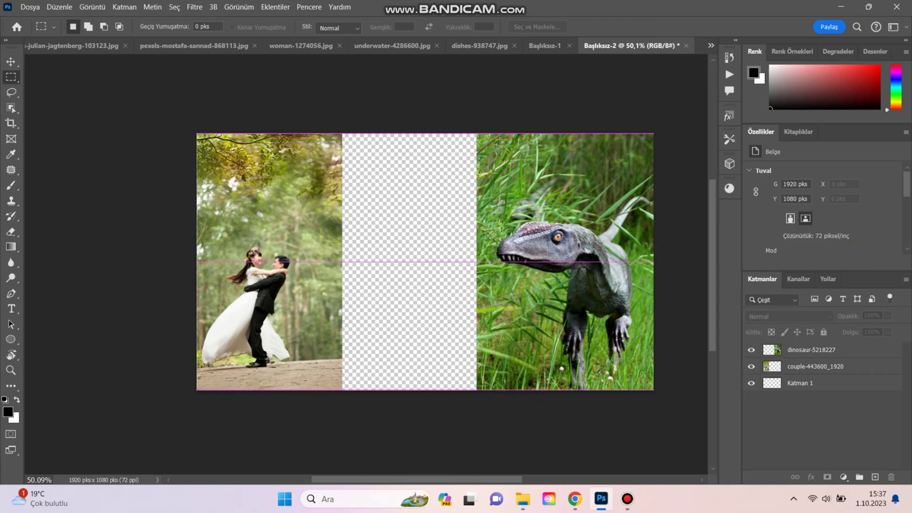
right_click(422, 253)
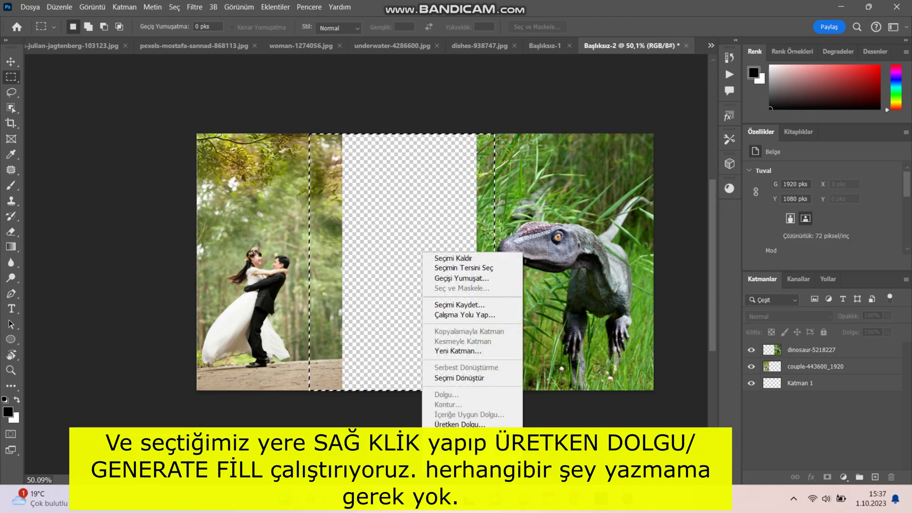
click(460, 425)
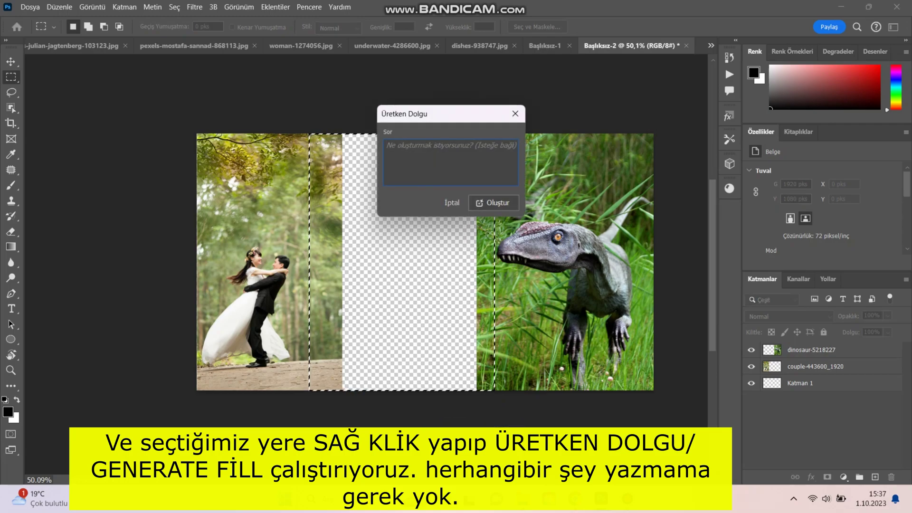
click(493, 203)
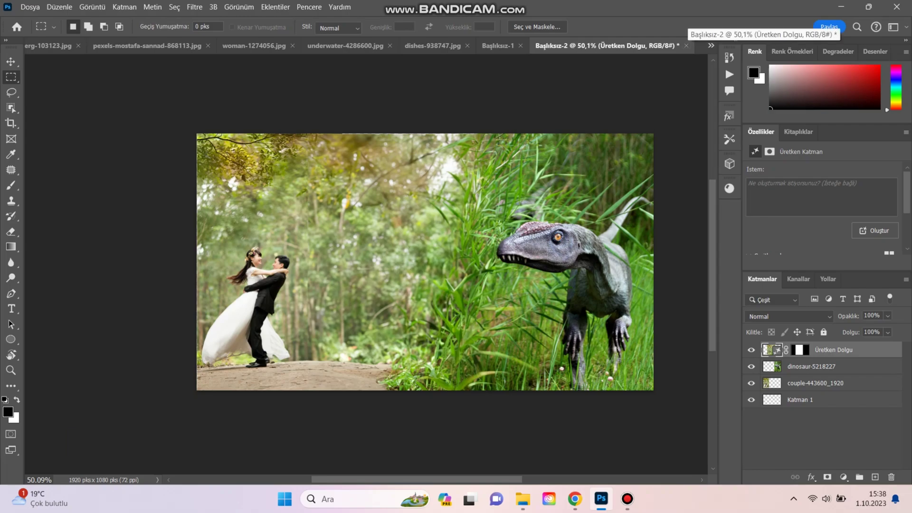
Close the combined couple and dinosaur document Başlıksız-2.
click(686, 45)
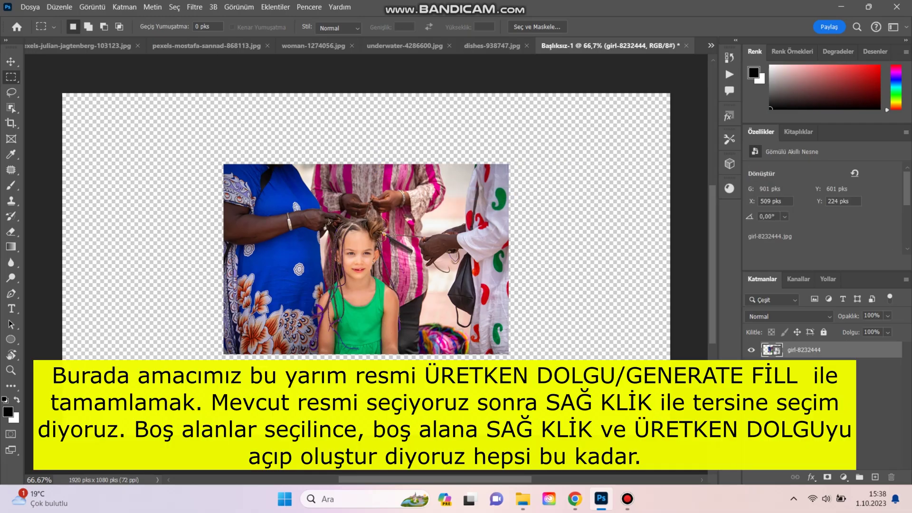
key(v)
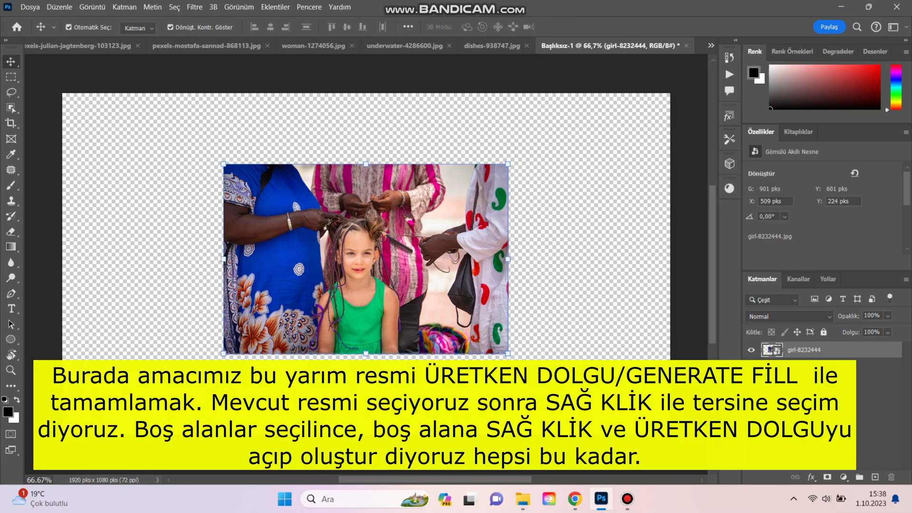
right_click(284, 220)
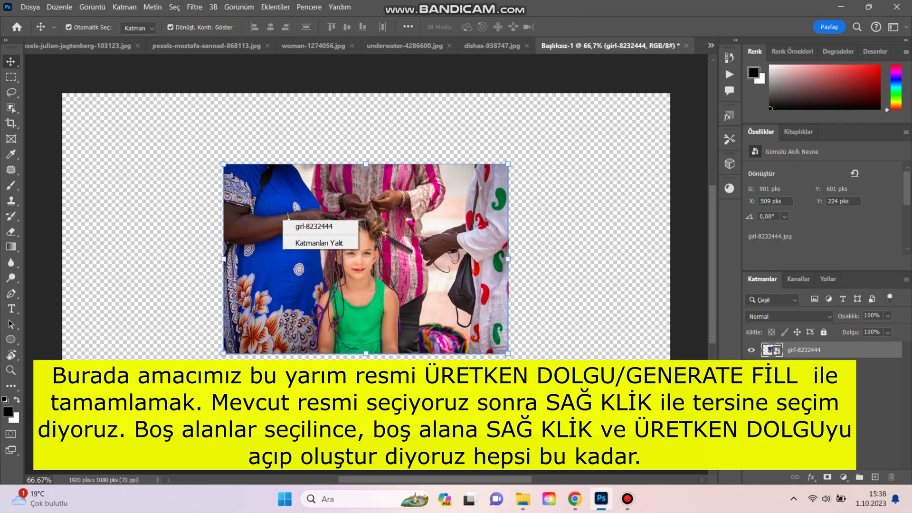
key(Escape)
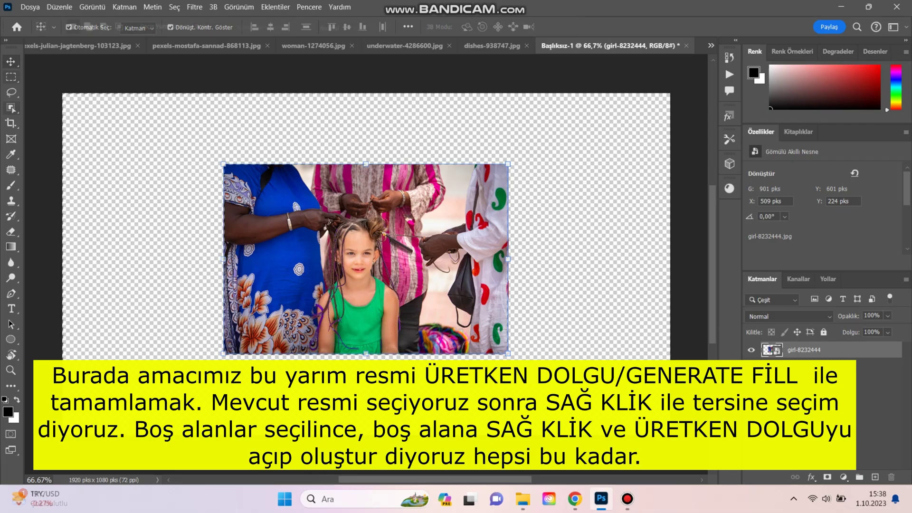
Select the girl picture with a rectangle, invert the selection to the transparent canvas, and run Generative Fill with an empty prompt.
key(m)
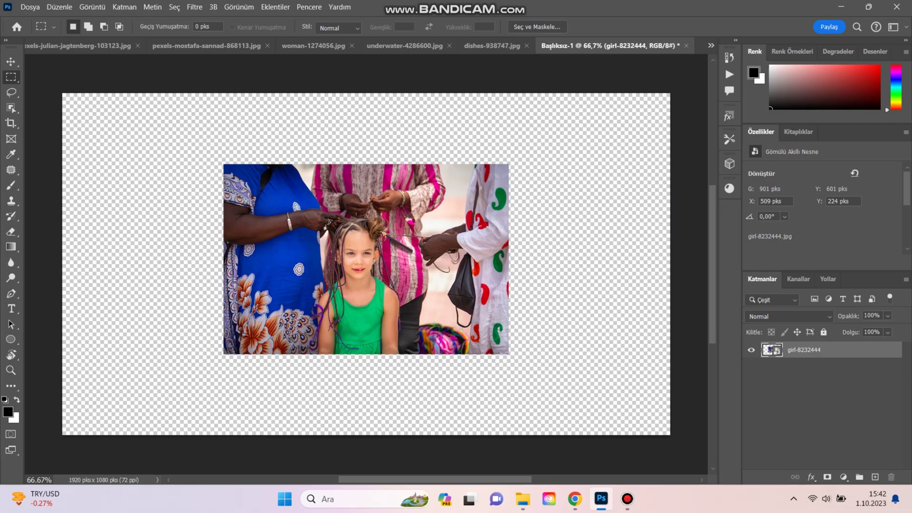
drag(224, 165, 509, 353)
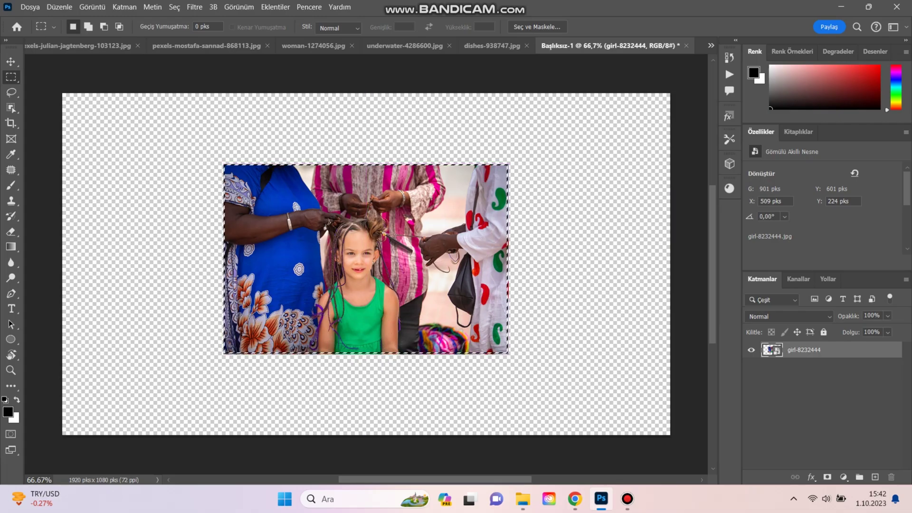
right_click(449, 197)
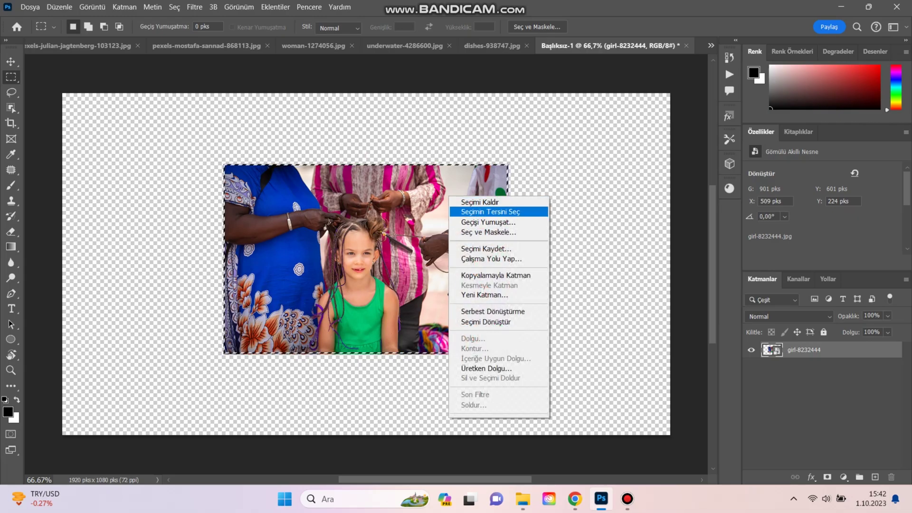
click(489, 211)
right_click(572, 157)
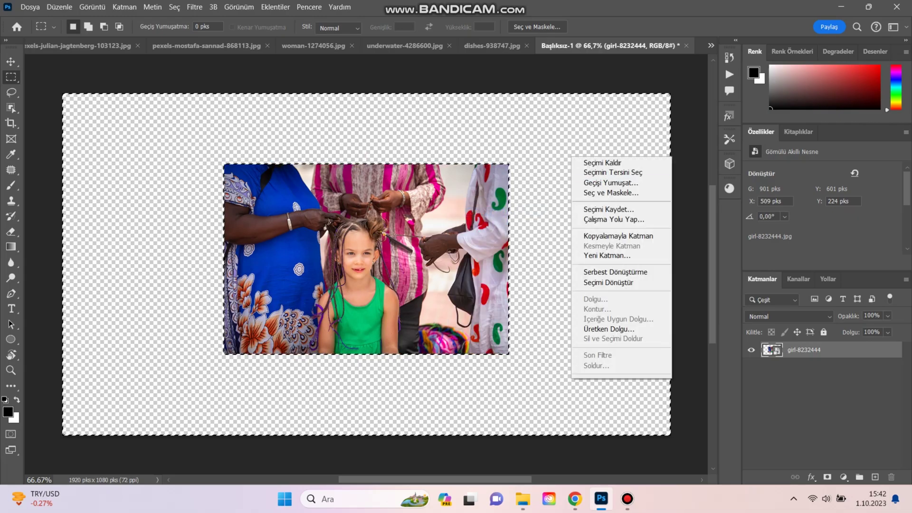
click(609, 328)
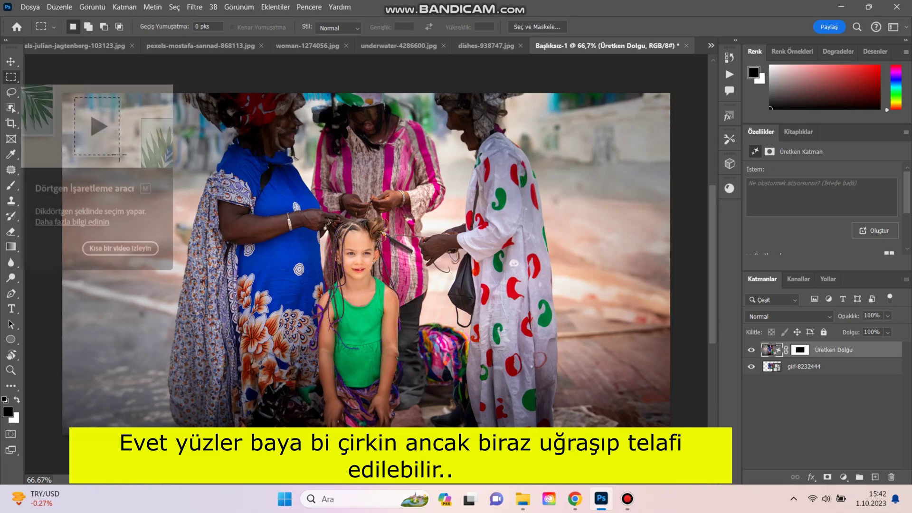
Lasso the middle woman's face and apply Generative Fill with the prompt "face".
right_click(11, 77)
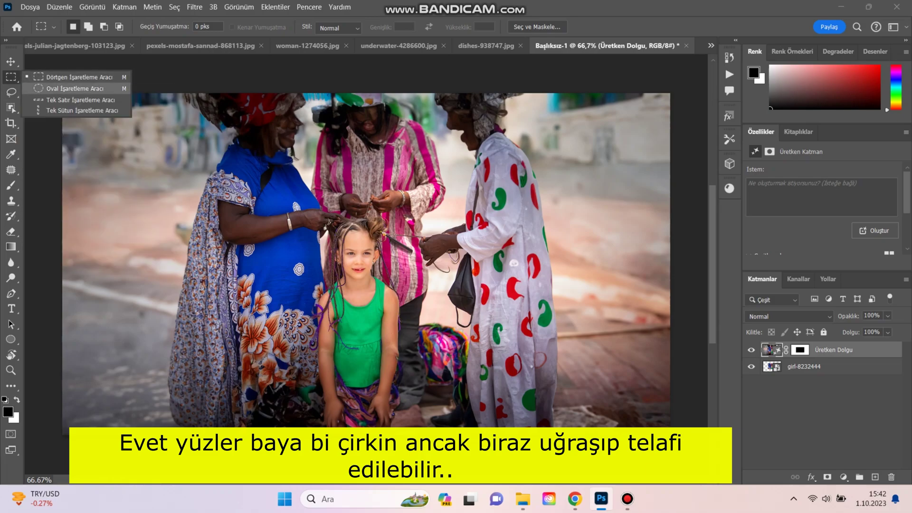
click(57, 89)
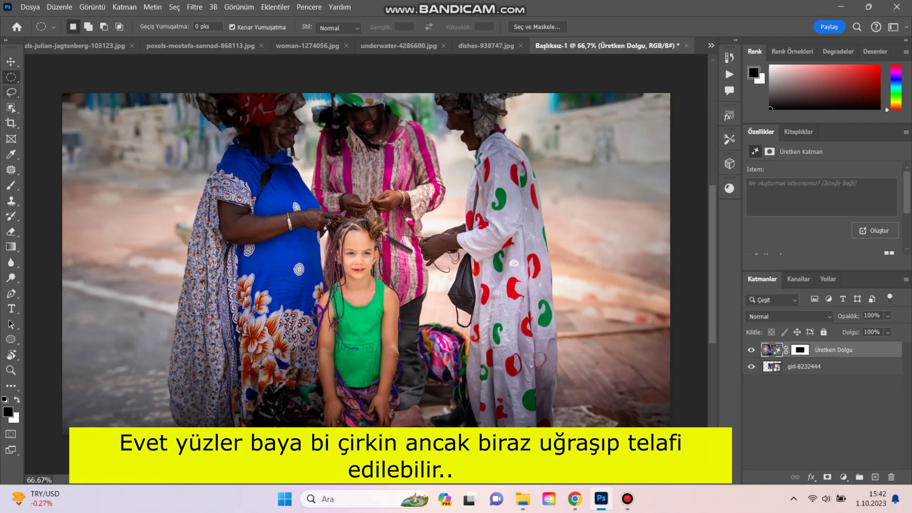
click(11, 92)
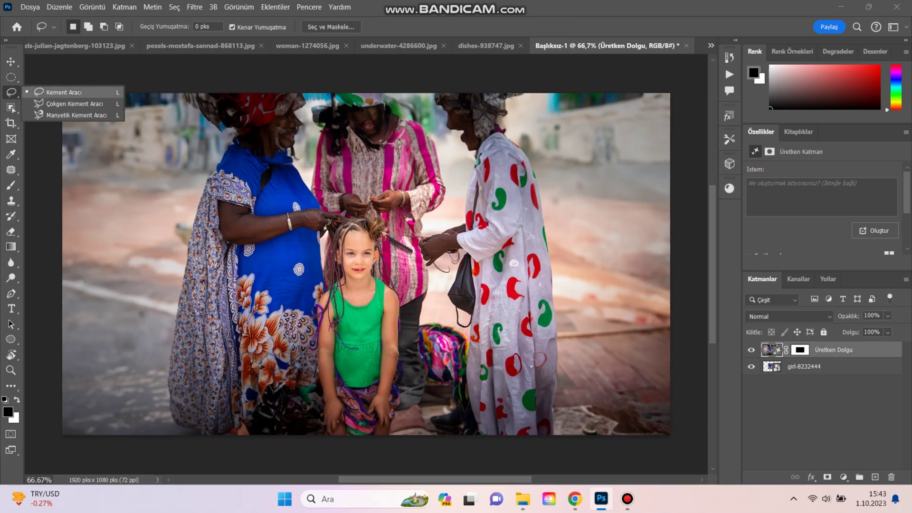
click(64, 92)
mouse_move(279, 110)
mouse_down()
mouse_move(268, 121)
mouse_move(279, 155)
mouse_move(306, 144)
mouse_move(301, 111)
mouse_move(277, 110)
mouse_up()
mouse_move(371, 103)
mouse_down()
mouse_move(349, 113)
mouse_move(360, 138)
mouse_move(386, 131)
mouse_move(371, 102)
mouse_up()
right_click(367, 117)
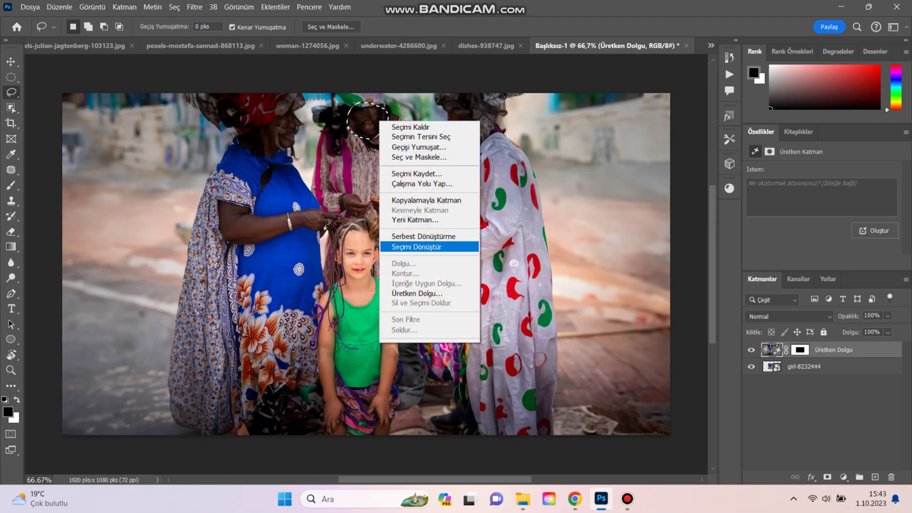
click(409, 294)
click(493, 202)
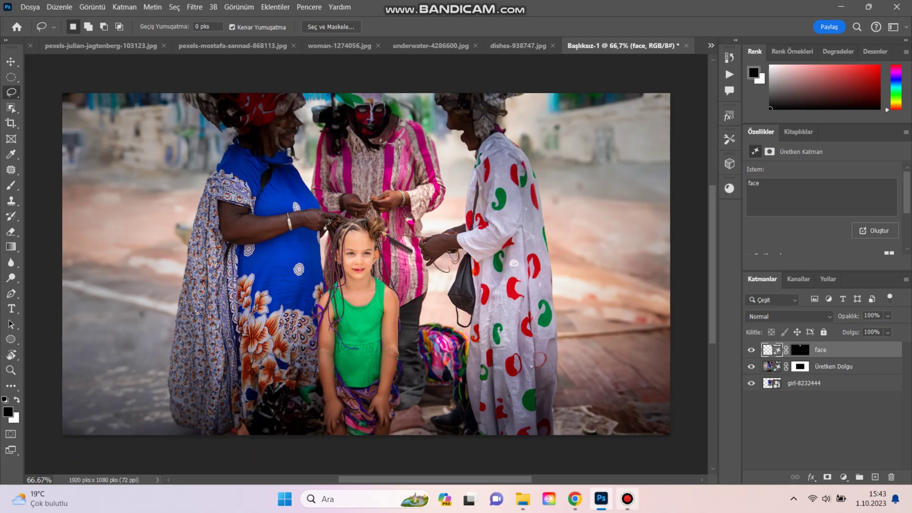
click(627, 498)
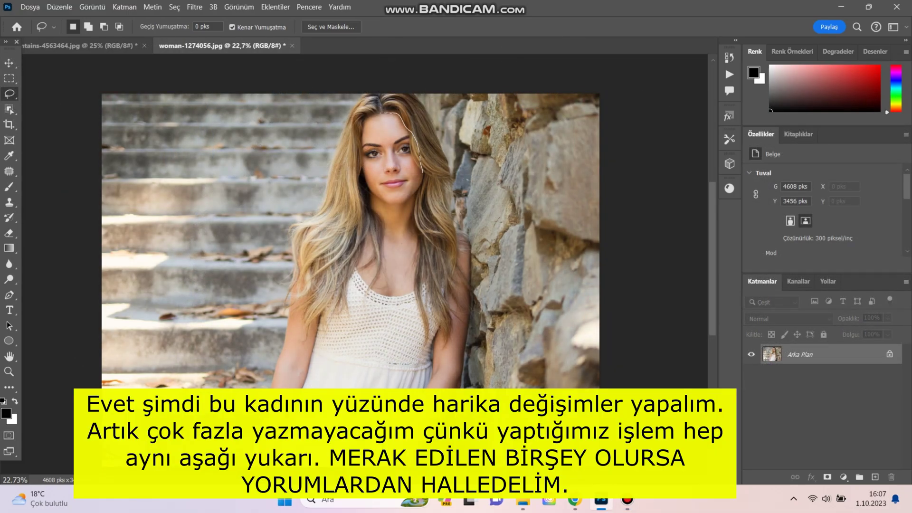
mouse_move(362, 137)
mouse_down()
mouse_move(378, 199)
mouse_move(420, 194)
mouse_up()
drag(387, 113, 382, 113)
key(ctrl+d)
key(ctrl+d)
Lasso the woman's face, neck and upper chest in woman-1274056.jpg and try Generative Fill with the prompt "alien,green".
mouse_move(371, 196)
mouse_down()
mouse_move(351, 263)
mouse_move(367, 289)
mouse_move(410, 299)
mouse_move(421, 293)
mouse_move(431, 235)
mouse_move(422, 176)
mouse_up()
mouse_move(416, 141)
mouse_down()
mouse_move(401, 117)
mouse_move(365, 120)
mouse_up()
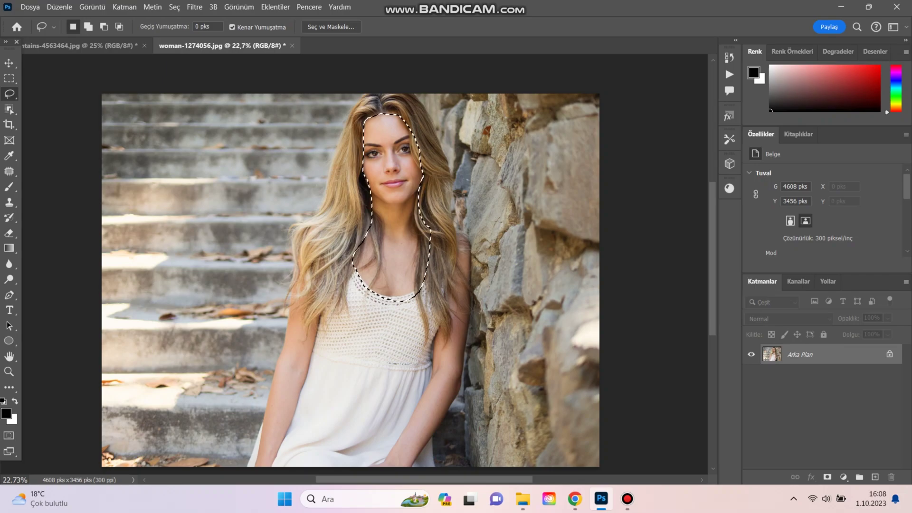
right_click(382, 227)
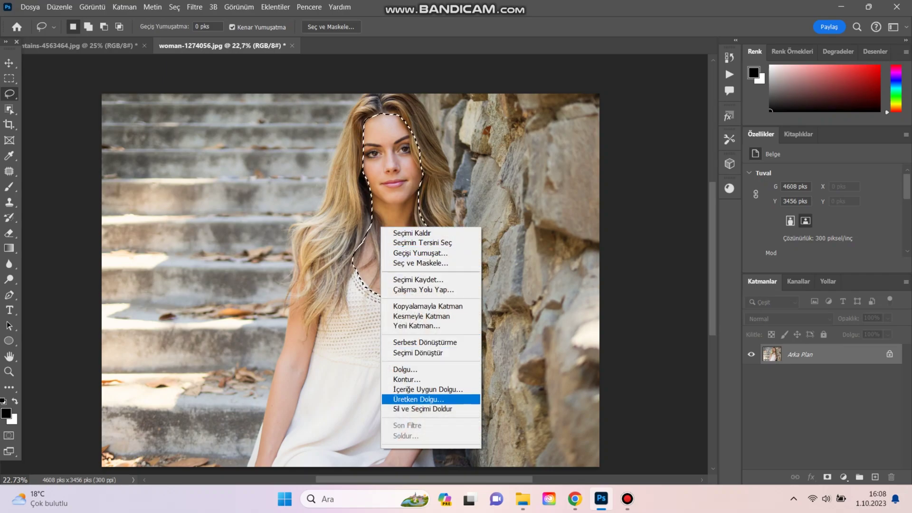
click(416, 399)
text(alien)
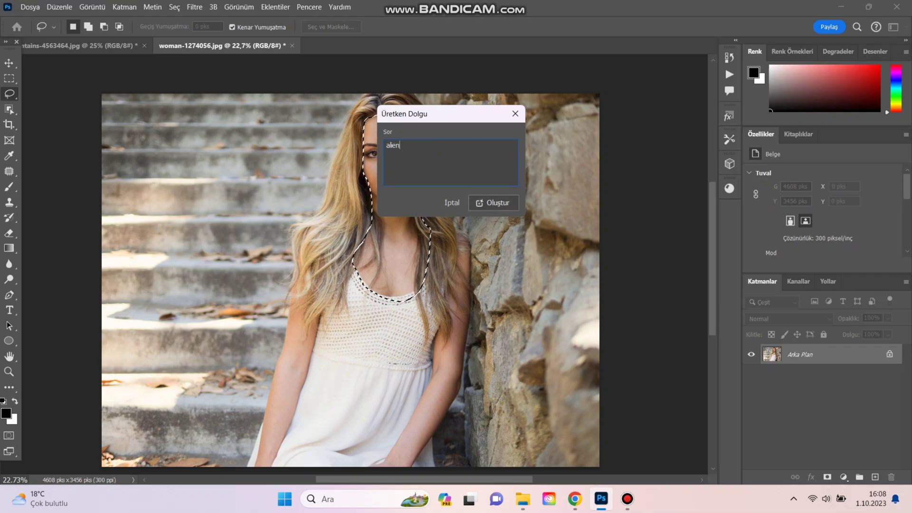
text(,green)
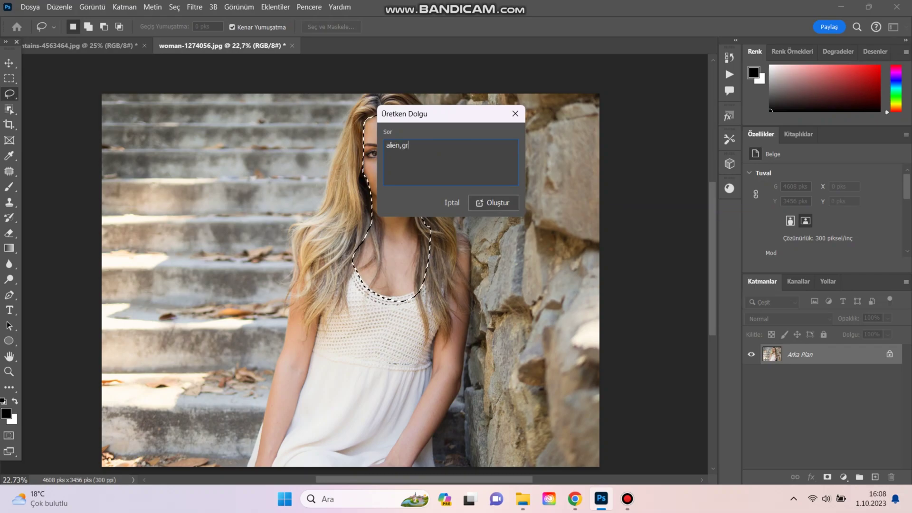
click(493, 202)
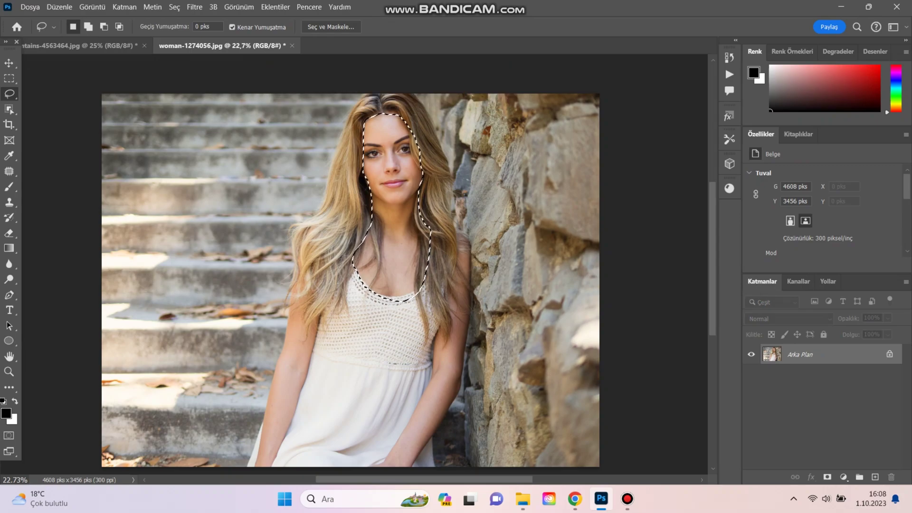
Apply Generative Fill to the same face, neck and chest selection with the prompt "alien", and undo the fill.
right_click(384, 234)
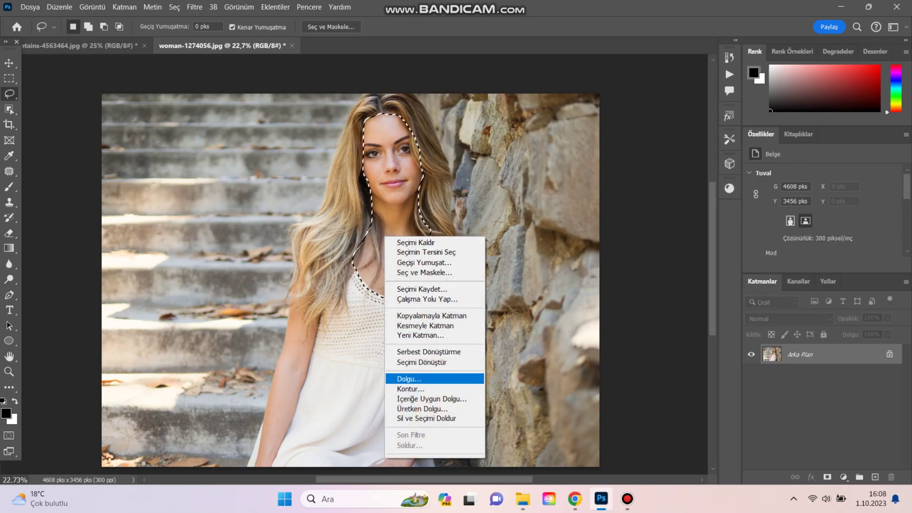
click(418, 408)
text(gre)
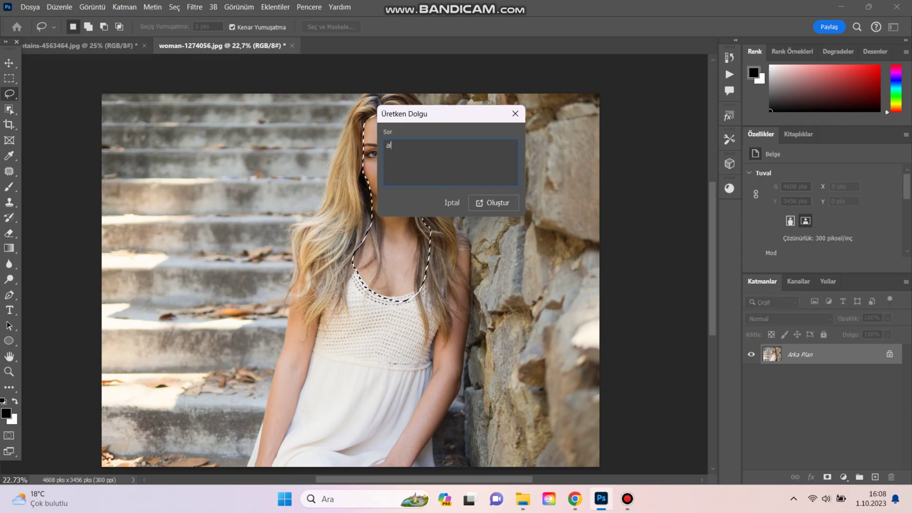
key(Return)
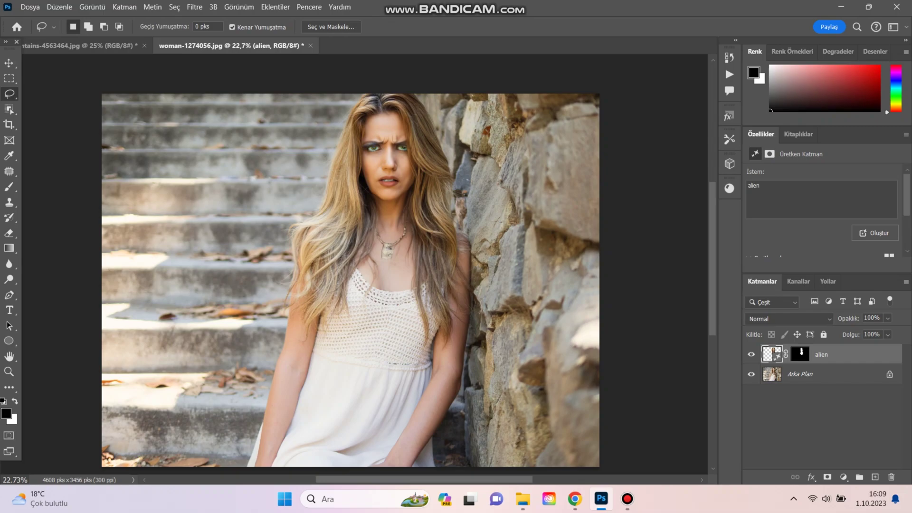
key(ctrl+z)
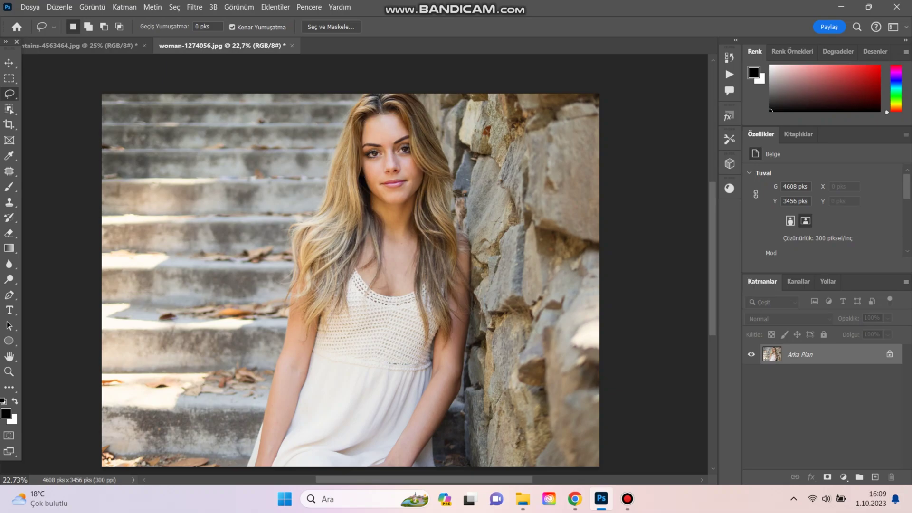
Lasso only the woman's face and apply Generative Fill with the prompt "alien, green".
drag(379, 113, 362, 128)
mouse_move(384, 203)
mouse_down()
mouse_move(418, 202)
mouse_move(427, 186)
mouse_move(417, 132)
mouse_move(384, 114)
mouse_up()
right_click(383, 121)
click(418, 298)
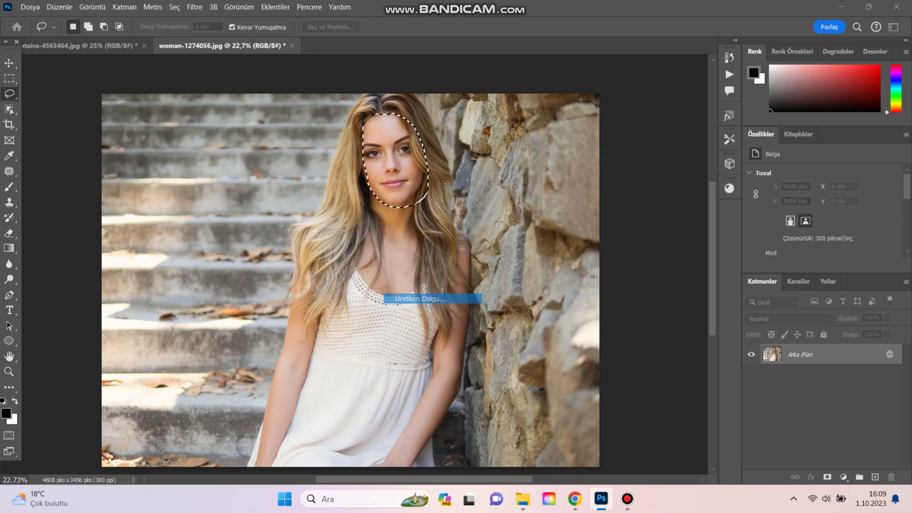
text(alien)
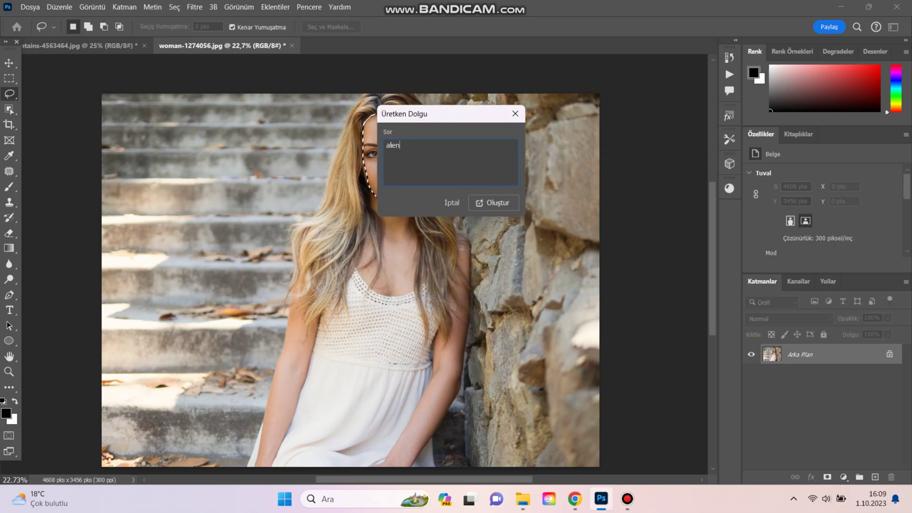
text(, green)
key(Return)
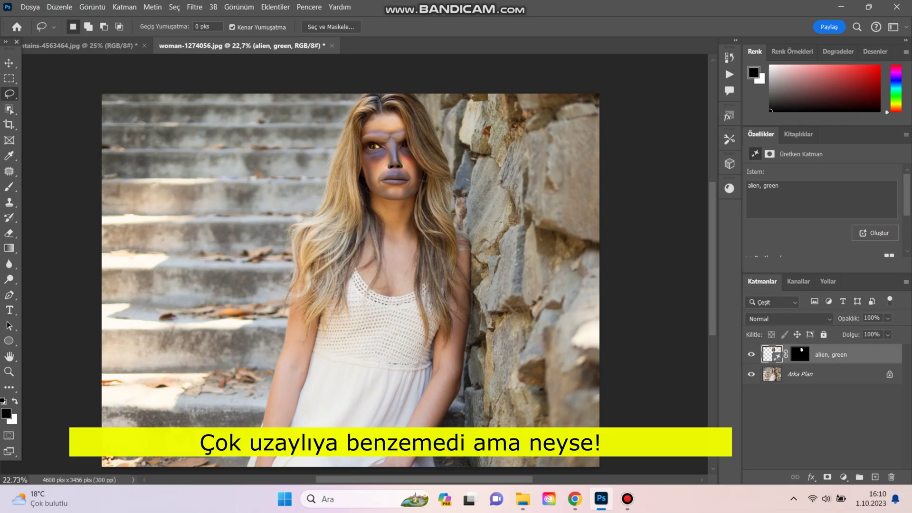
scroll(383, 120, up, 10)
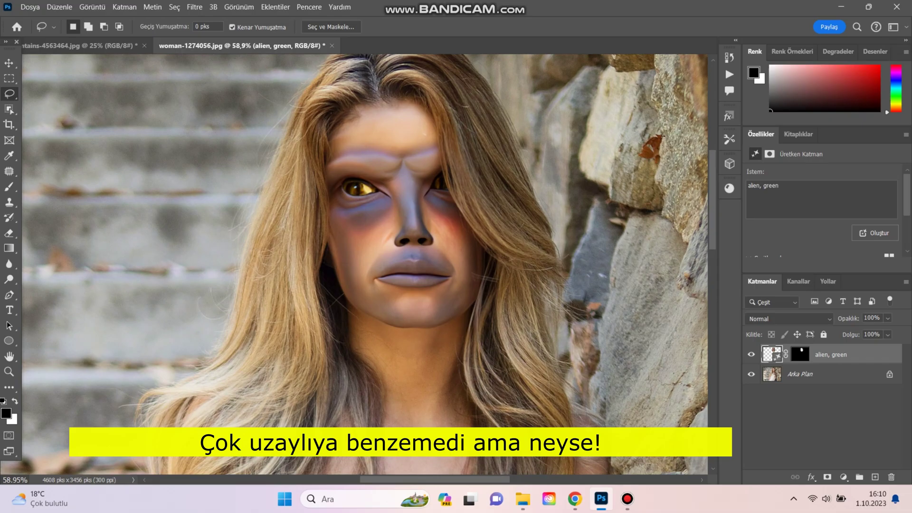
scroll(375, 183, down, 10)
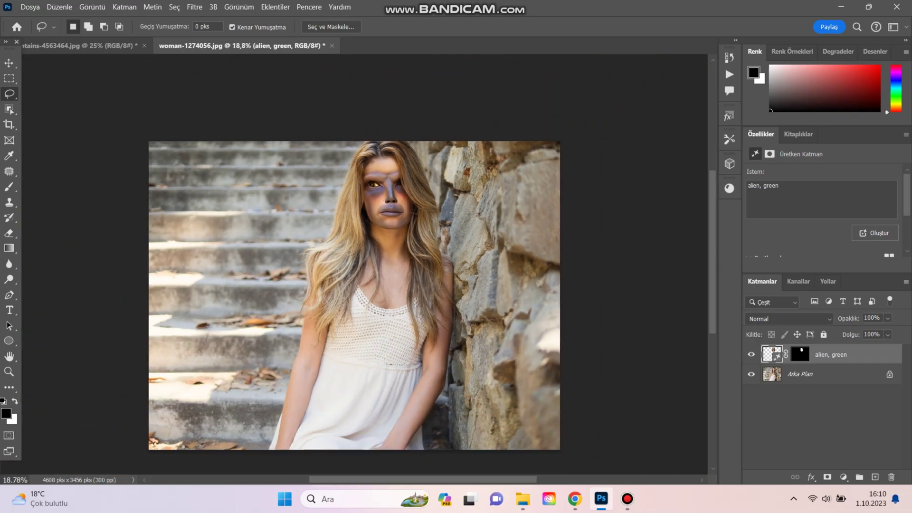
Lasso the iris of one of the woman's eyes and add the other eye's iris to the selection.
right_click(385, 171)
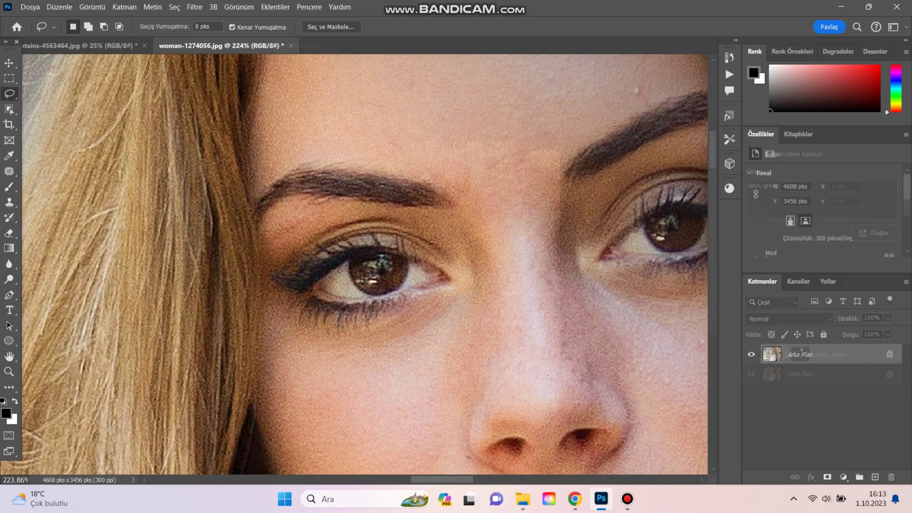
scroll(365, 264, down, 2)
scroll(220, 208, up, 2)
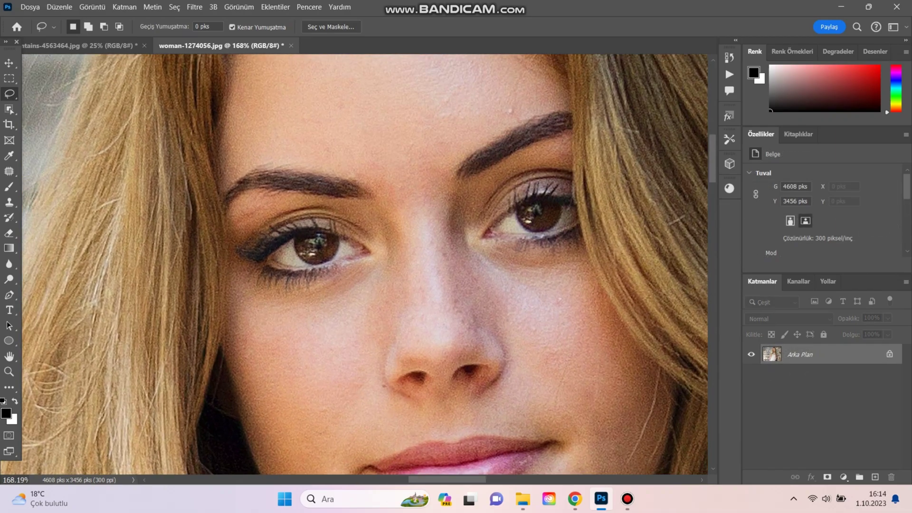
scroll(532, 238, up, 2)
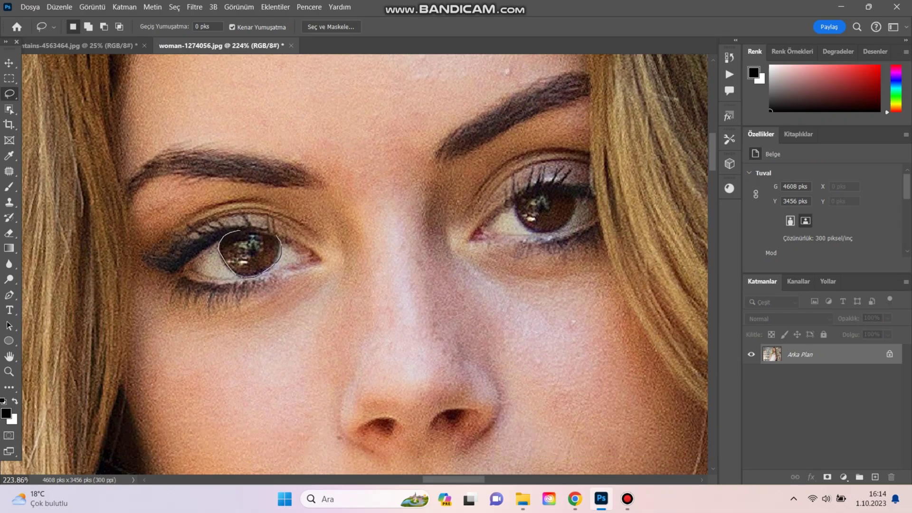
drag(263, 228, 231, 236)
key(shift)
drag(525, 193, 551, 188)
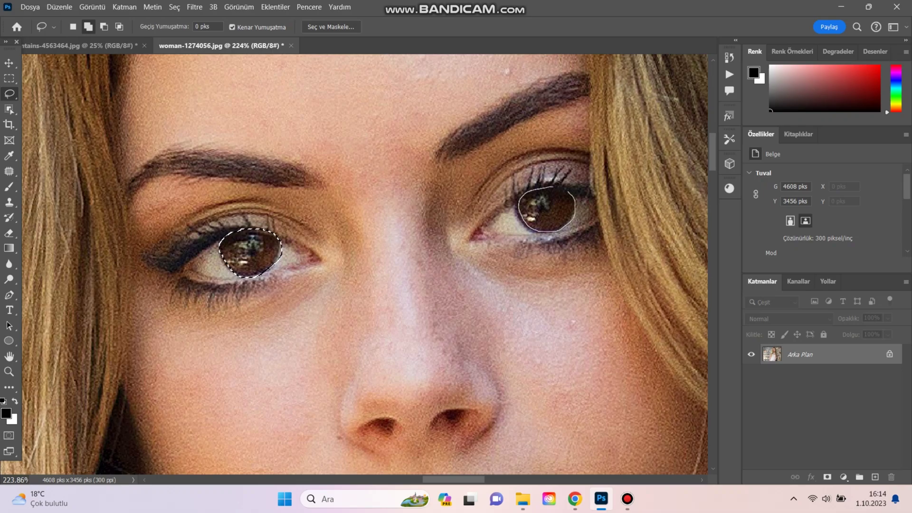
drag(523, 196, 524, 194)
Apply Generative Fill to both selected irises with the prompt "blue eyes".
right_click(549, 200)
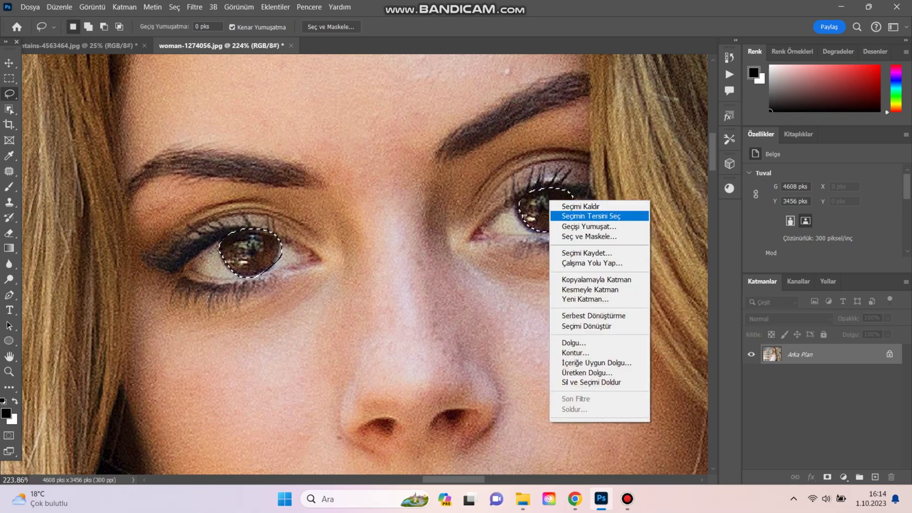
click(587, 372)
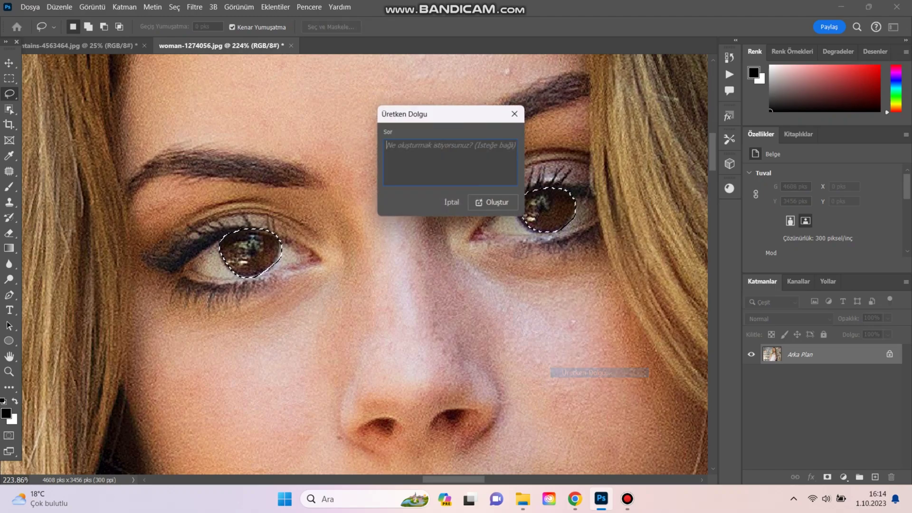
text(blue )
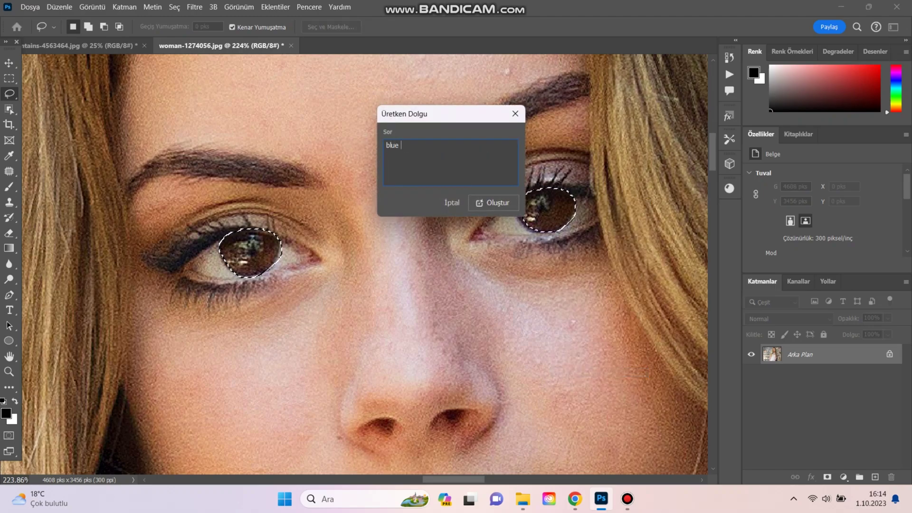
text(eyes)
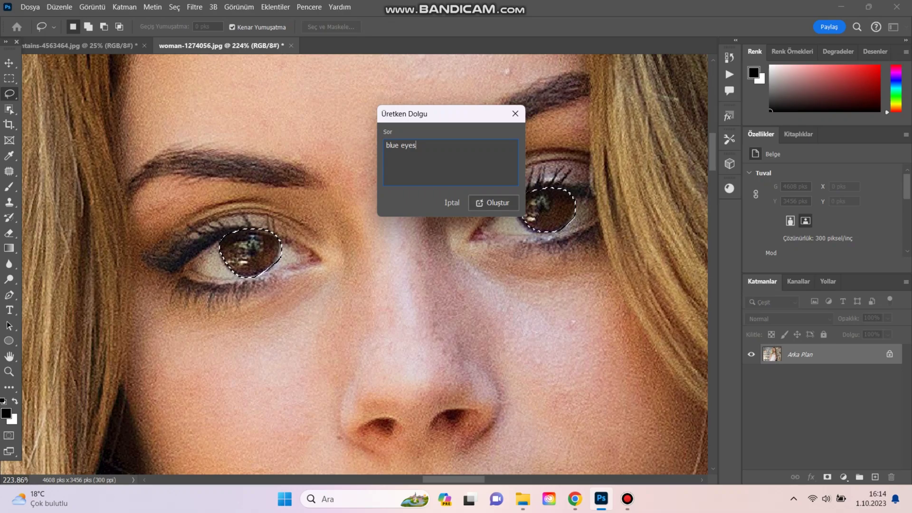
click(493, 202)
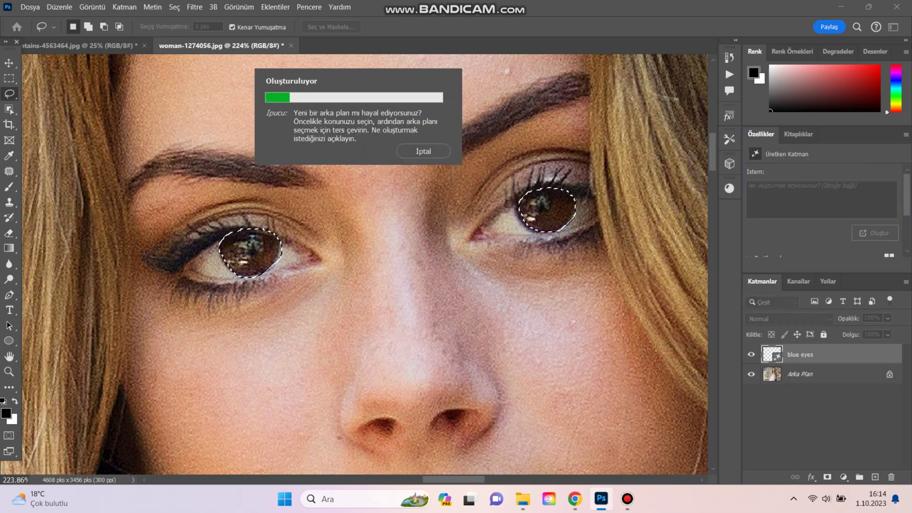
scroll(461, 285, down, 2)
scroll(449, 288, down, 3)
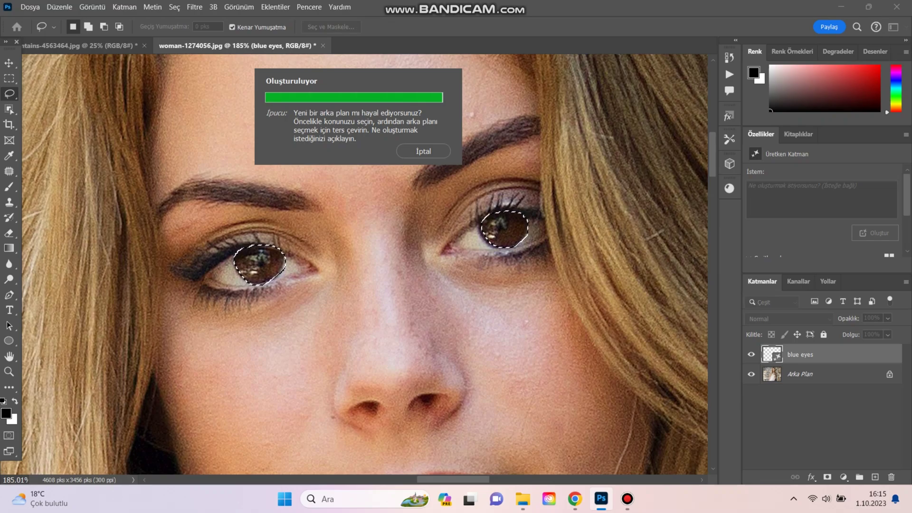
Lasso a loose area around the woman's lips.
scroll(414, 276, down, 10)
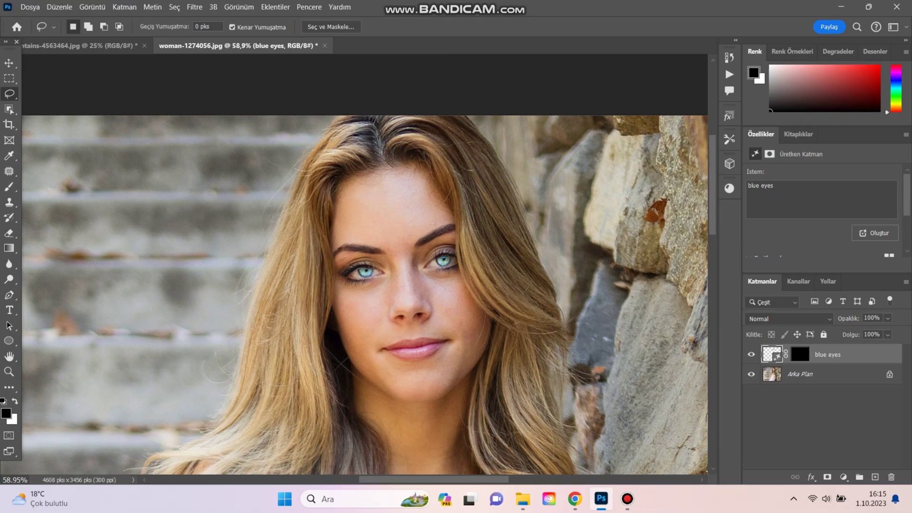
scroll(436, 383, up, 5)
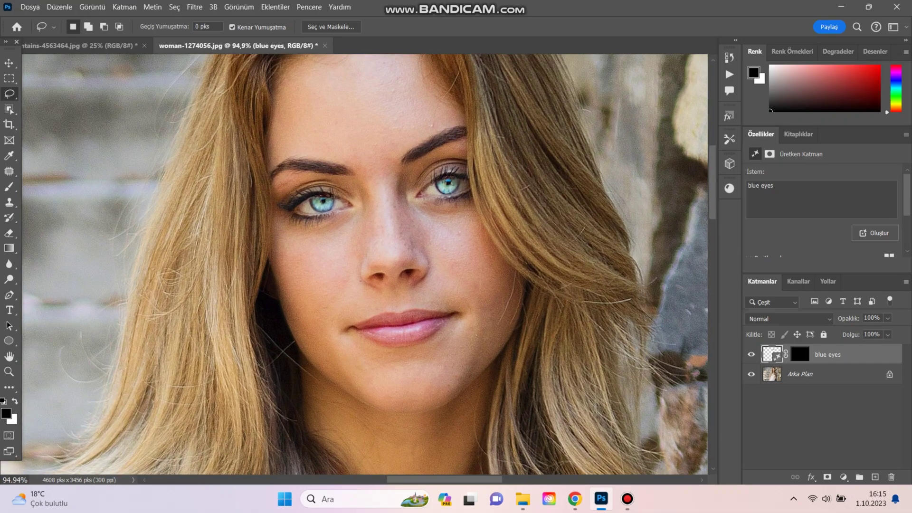
scroll(390, 219, up, 5)
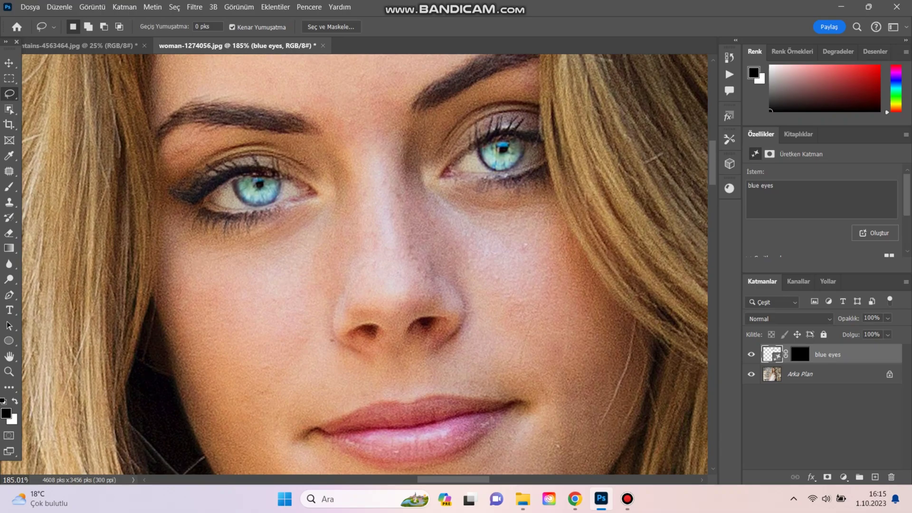
scroll(384, 260, down, 5)
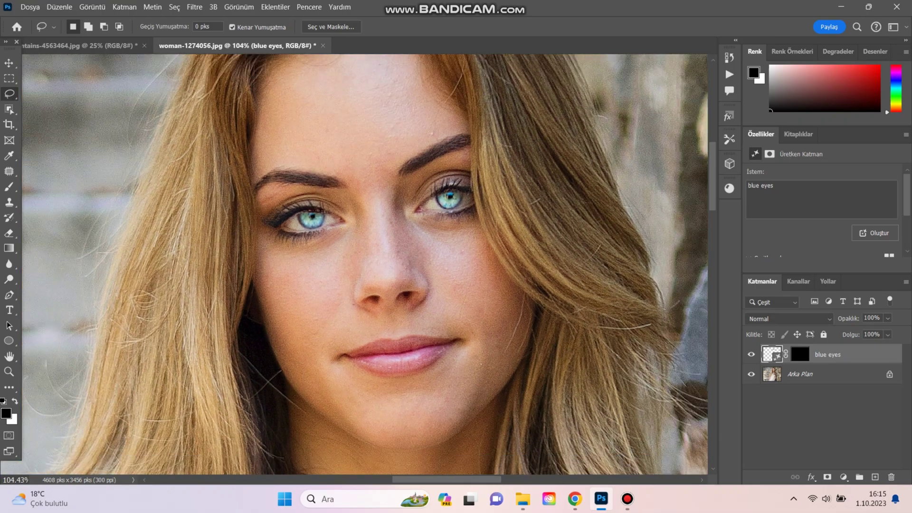
scroll(427, 266, down, 3)
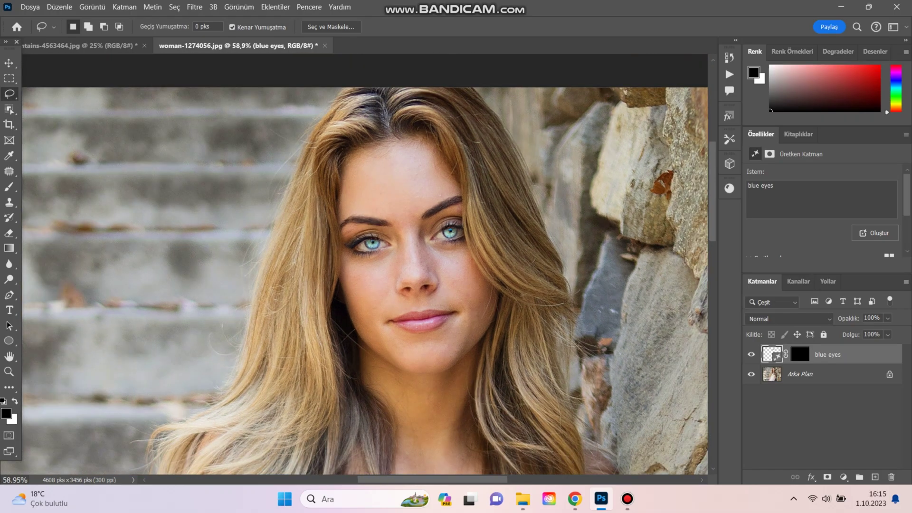
scroll(423, 317, up, 3)
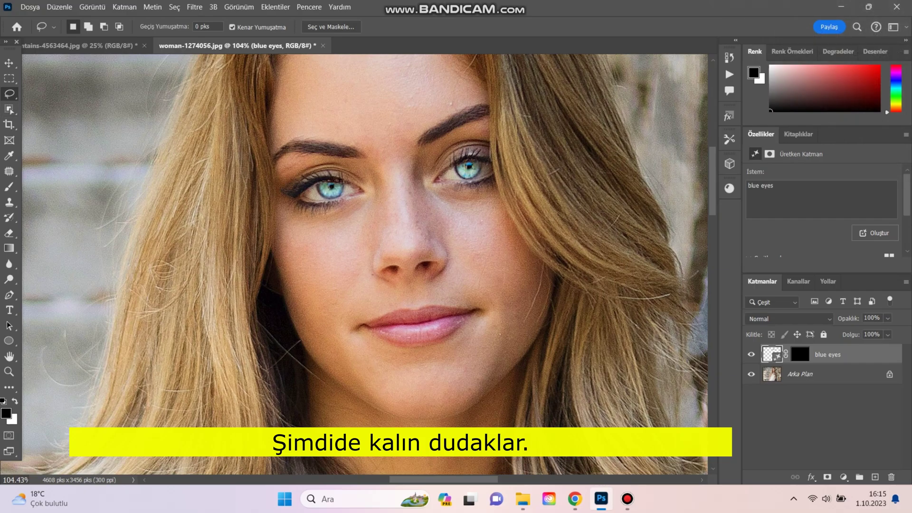
mouse_move(373, 312)
mouse_down()
mouse_move(352, 324)
mouse_move(362, 343)
mouse_up()
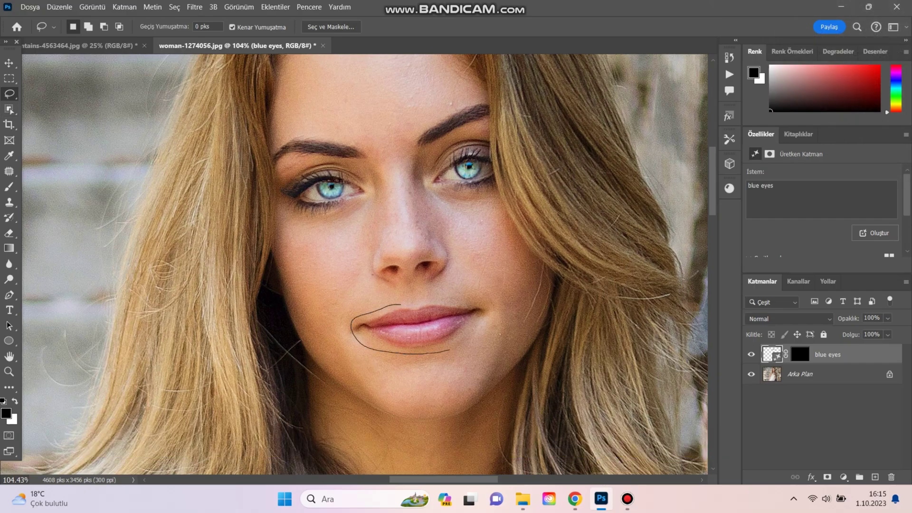
drag(484, 300, 405, 305)
Apply Generative Fill to the selected lip area with the prompt "thick lips".
right_click(407, 314)
click(444, 266)
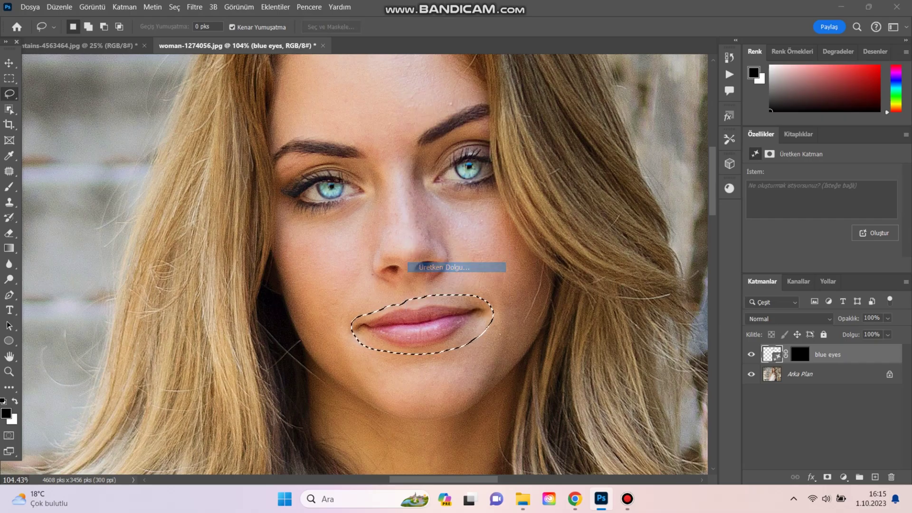
text(thick lips)
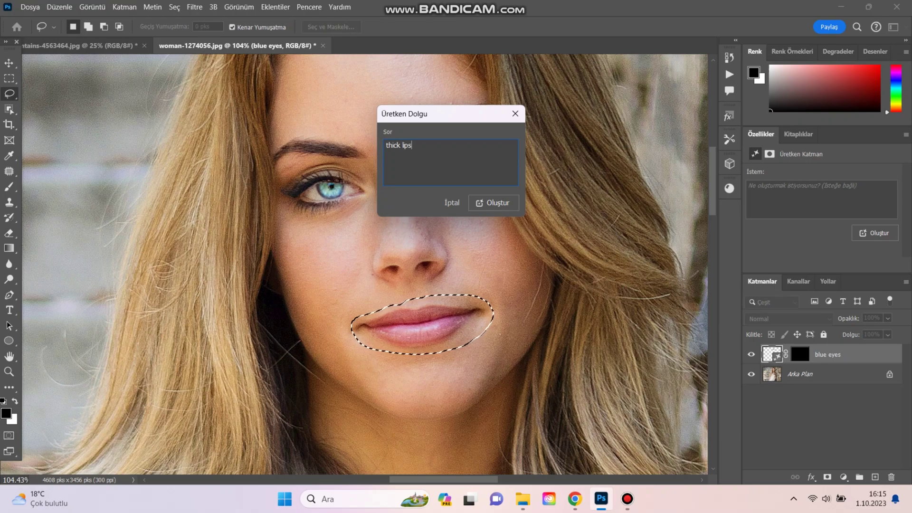
click(494, 203)
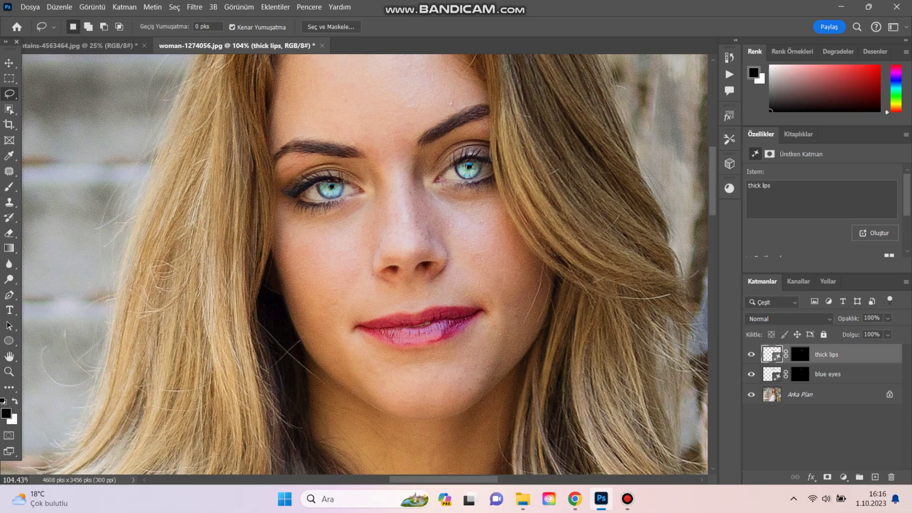
Lasso the woman's lips again, following their outline closely.
scroll(412, 298, down, 10)
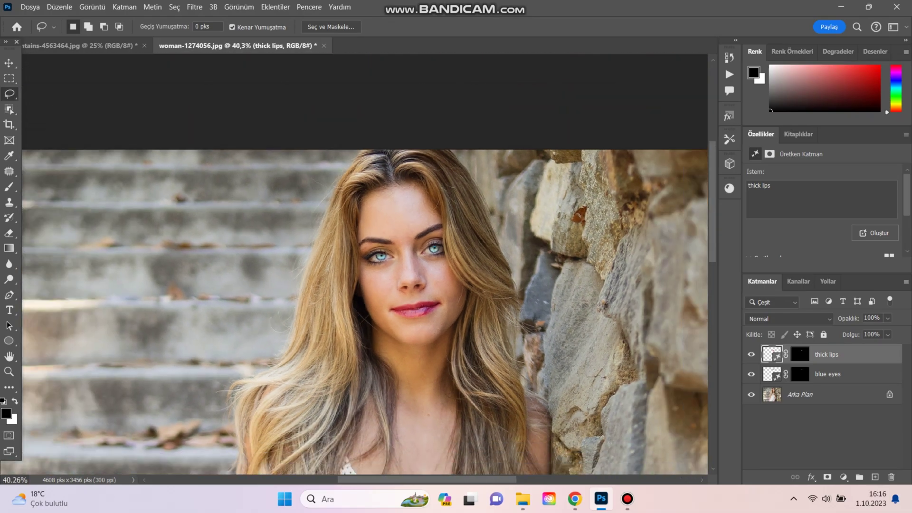
scroll(396, 330, up, 6)
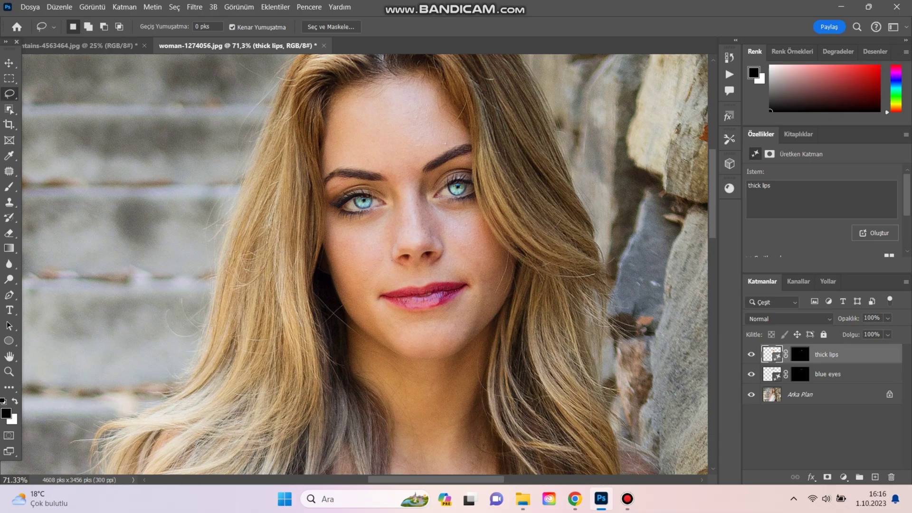
scroll(447, 238, up, 1)
scroll(430, 199, down, 3)
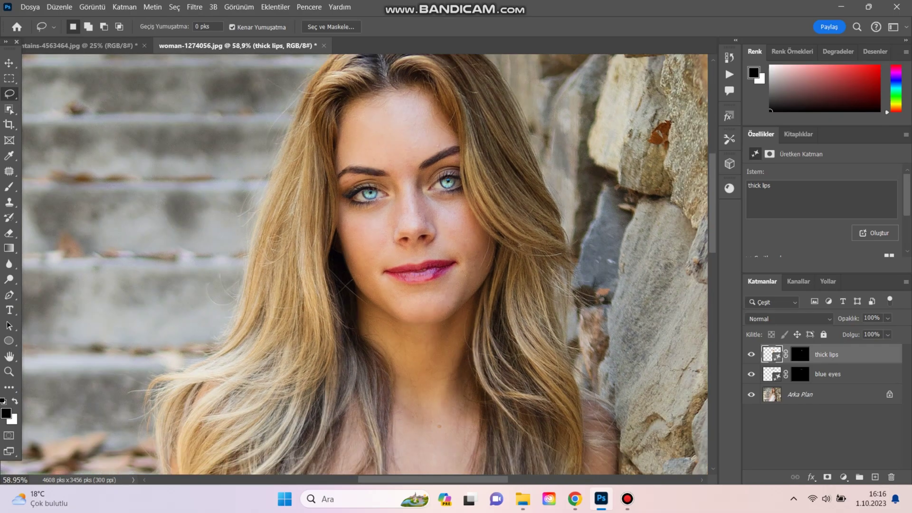
scroll(408, 110, up, 4)
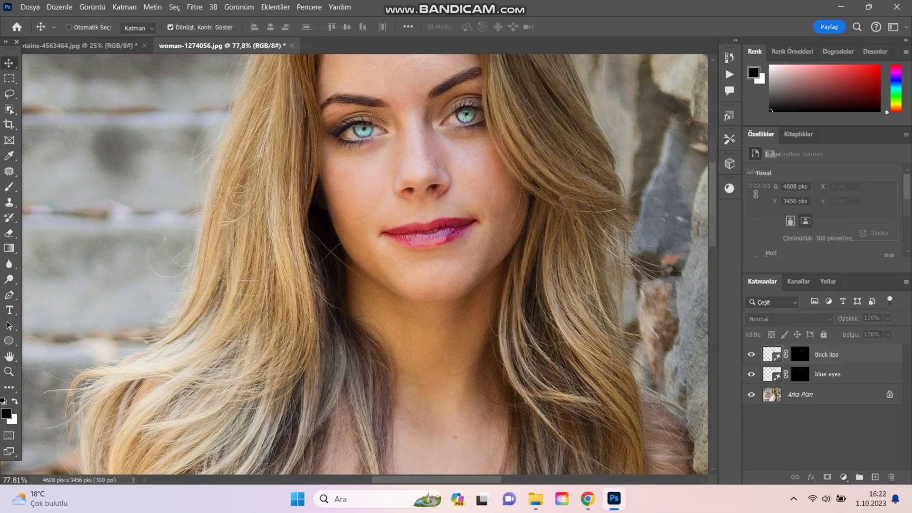
scroll(418, 238, up, 3)
scroll(437, 203, up, 3)
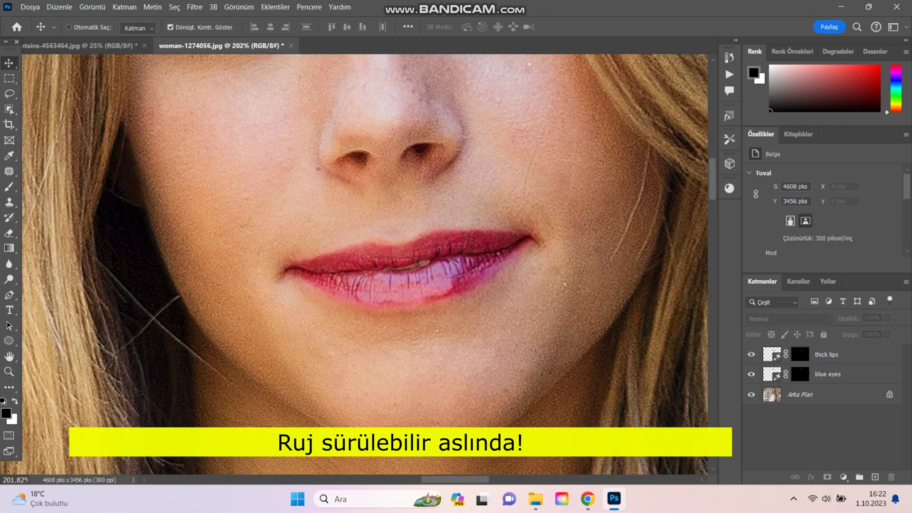
key(l)
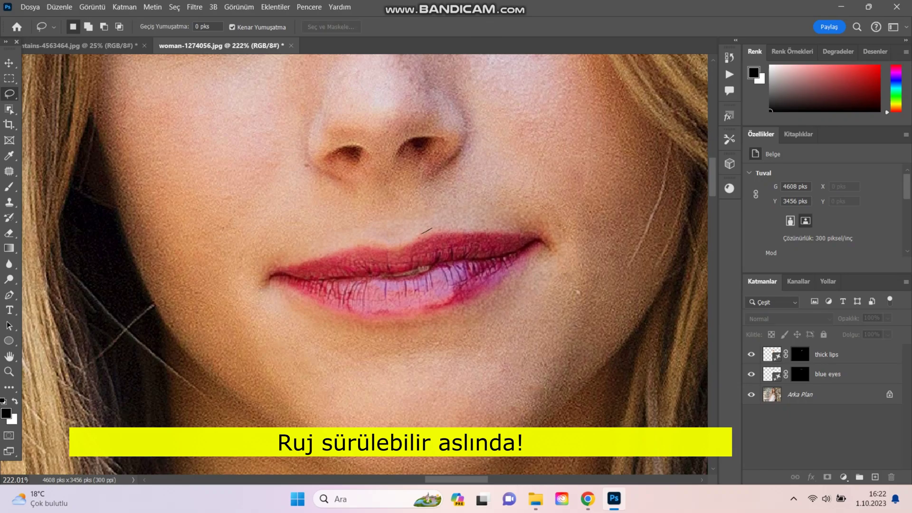
mouse_move(379, 240)
mouse_down()
mouse_move(350, 238)
mouse_move(283, 261)
mouse_move(262, 279)
mouse_move(342, 321)
mouse_move(452, 313)
mouse_move(546, 262)
mouse_move(553, 235)
mouse_move(515, 231)
mouse_up()
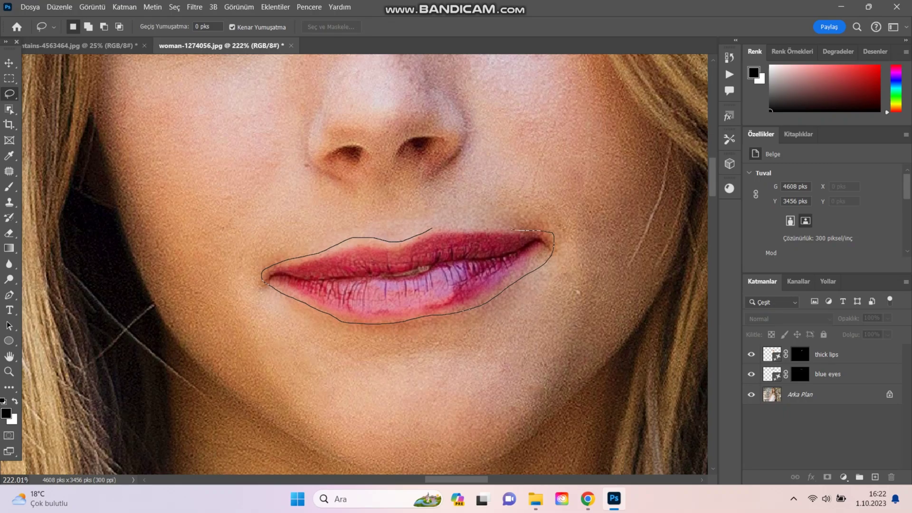
drag(429, 229, 428, 229)
Apply Generative Fill to the outlined lips with the prompt "pink lipstick".
right_click(424, 244)
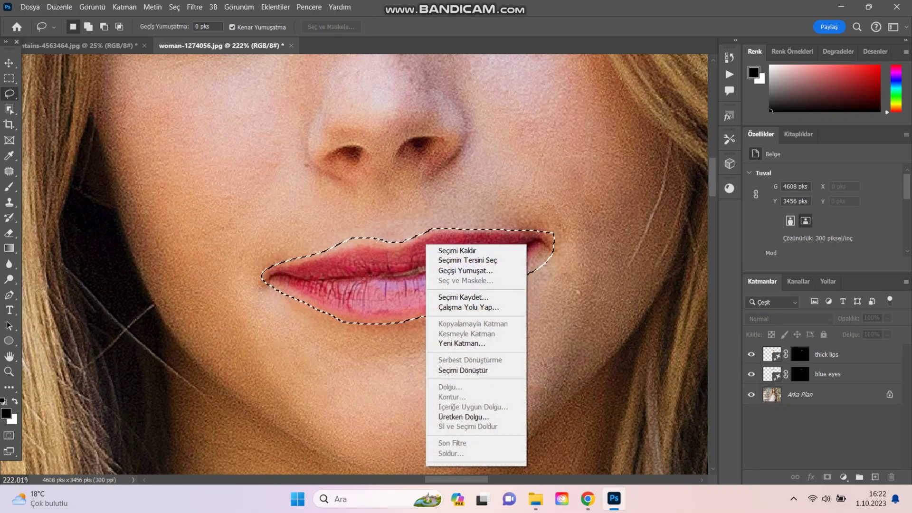
click(463, 416)
text(lipstick)
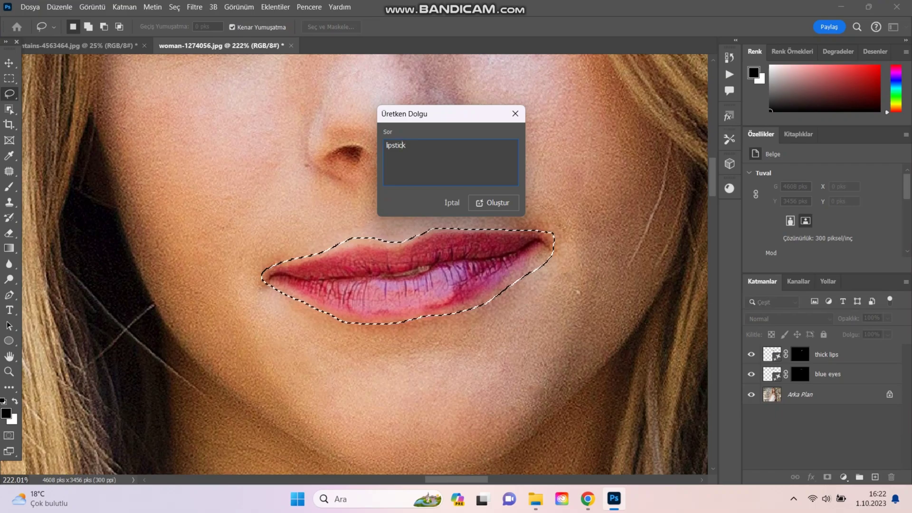
text(pink)
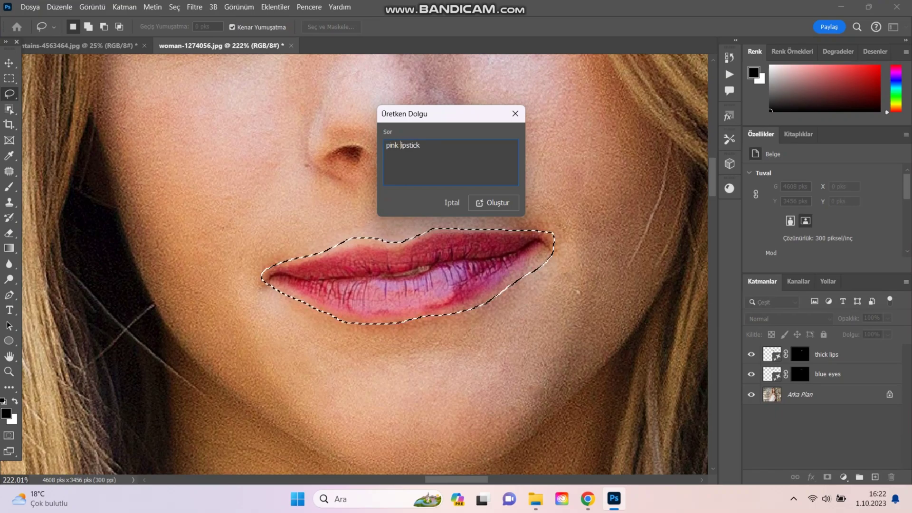
click(493, 203)
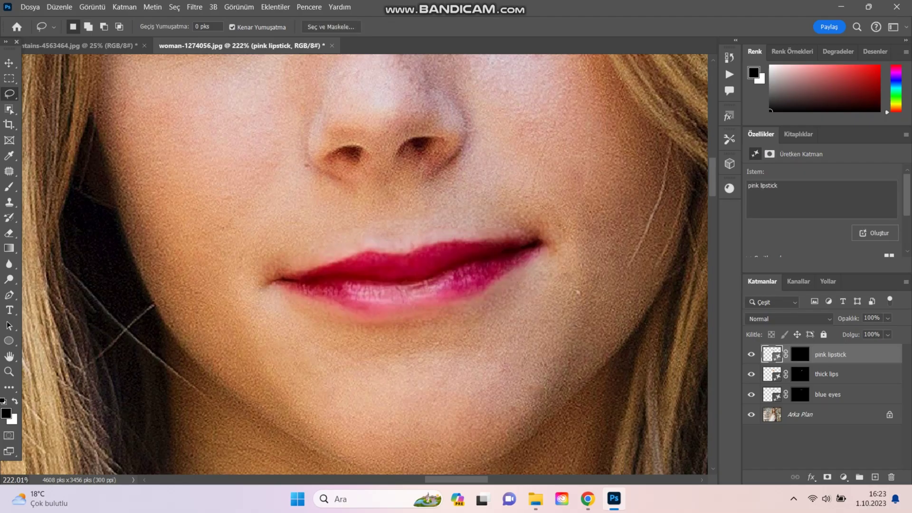
Add the original woman-1274056 photo as a layer shifted beside the retouched woman and compare the two versions.
scroll(395, 313, down, 12)
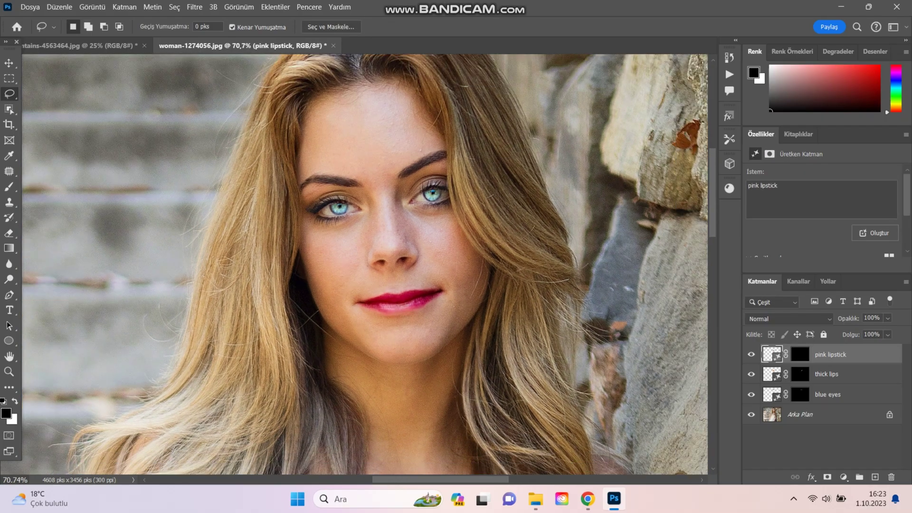
scroll(375, 326, down, 6)
scroll(366, 327, up, 7)
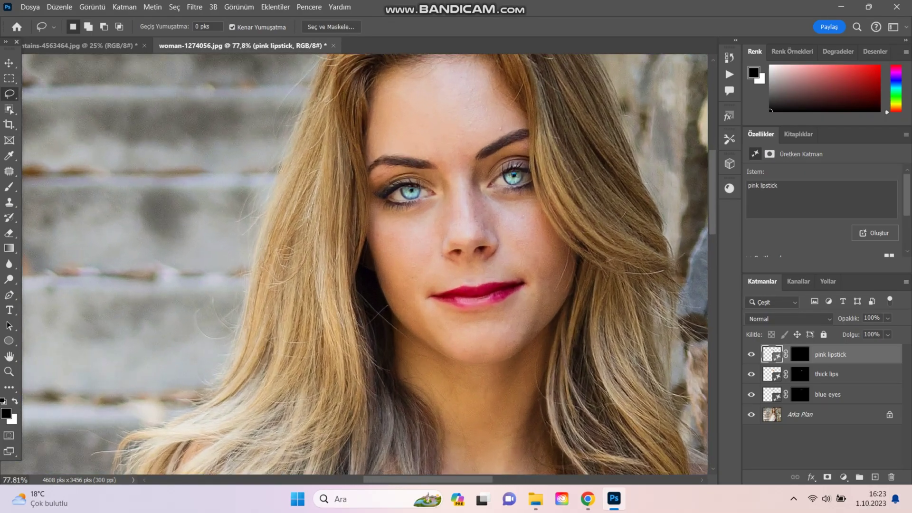
scroll(366, 265, down, 15)
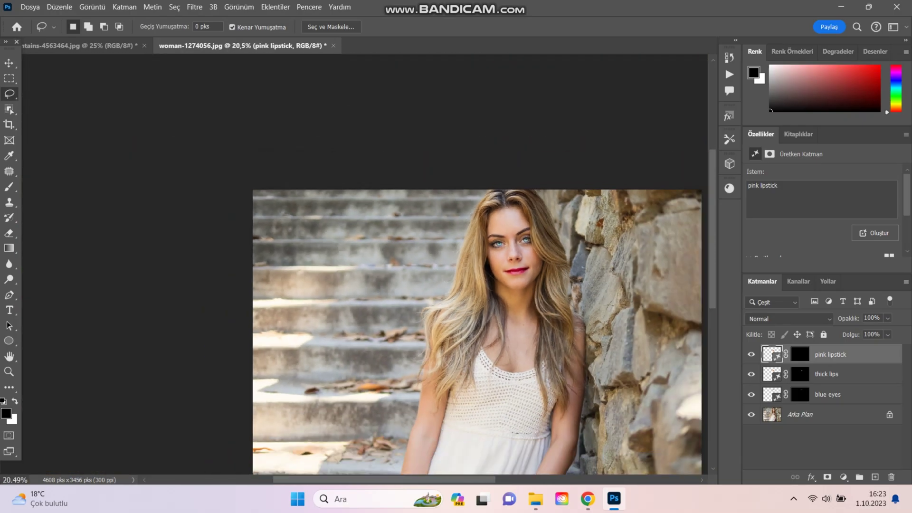
scroll(409, 269, up, 4)
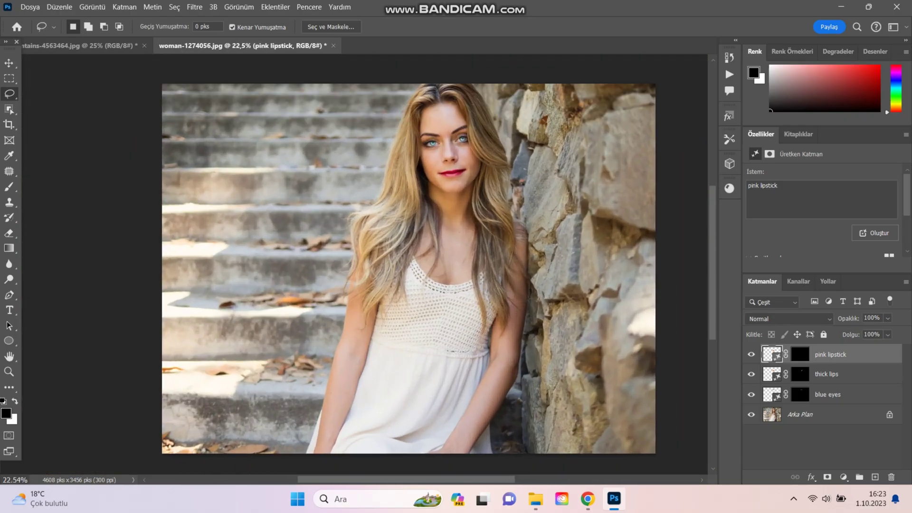
click(535, 499)
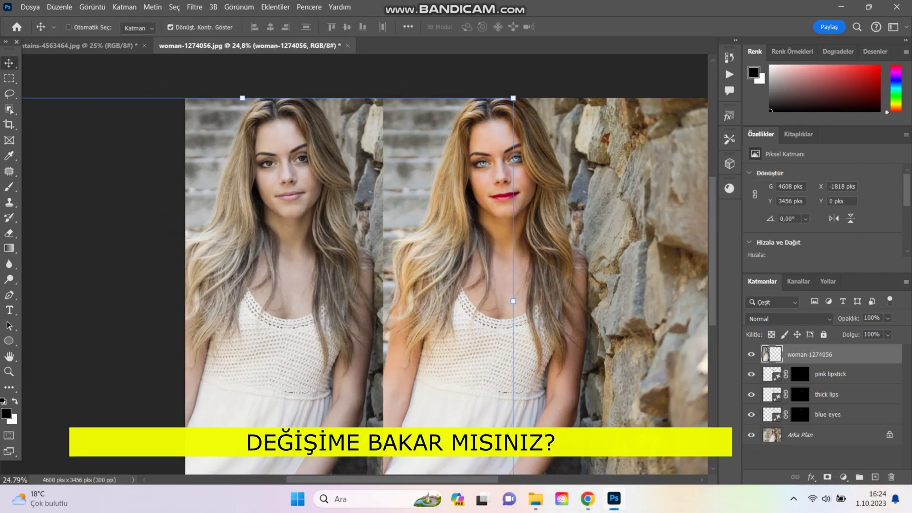
ctrl+click(810, 354)
scroll(233, 126, up, 4)
key(ctrl+minus)
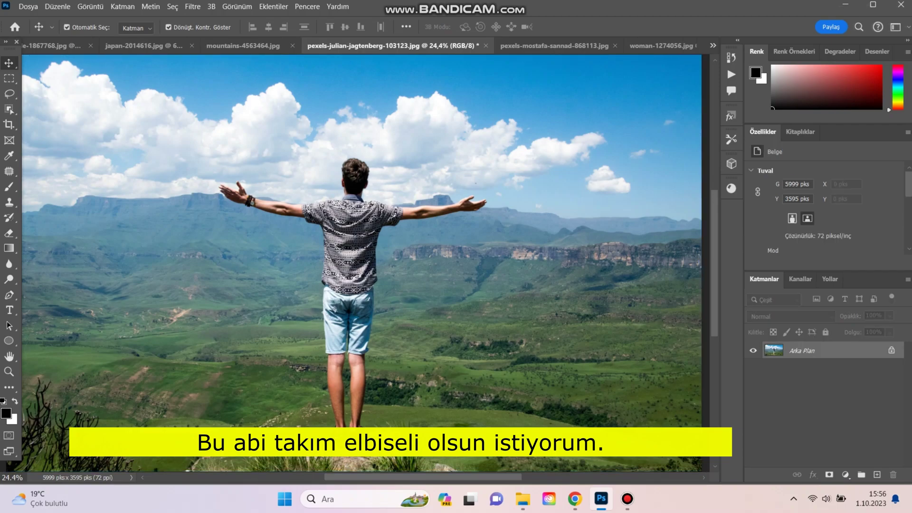
In the mountain landscape photo, lasso the man's body from the neck to the shoes, including both outstretched arms.
key(ctrl+d)
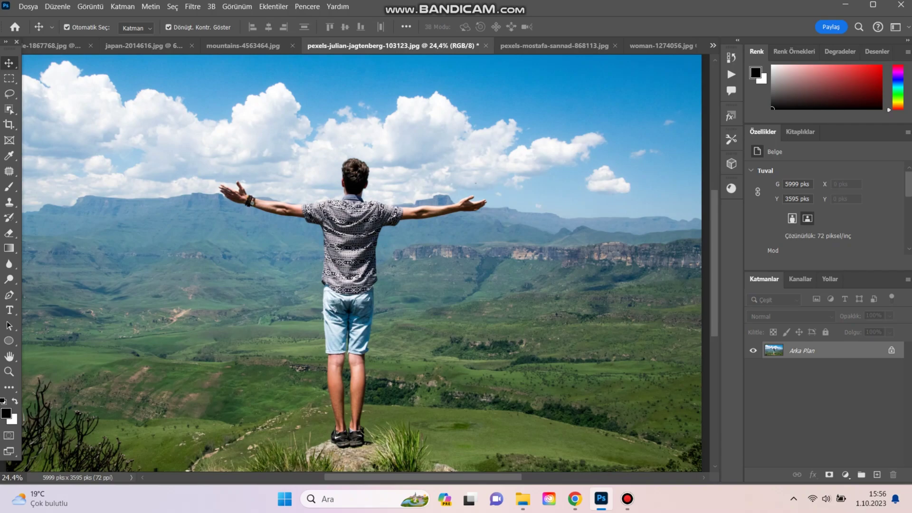
click(10, 94)
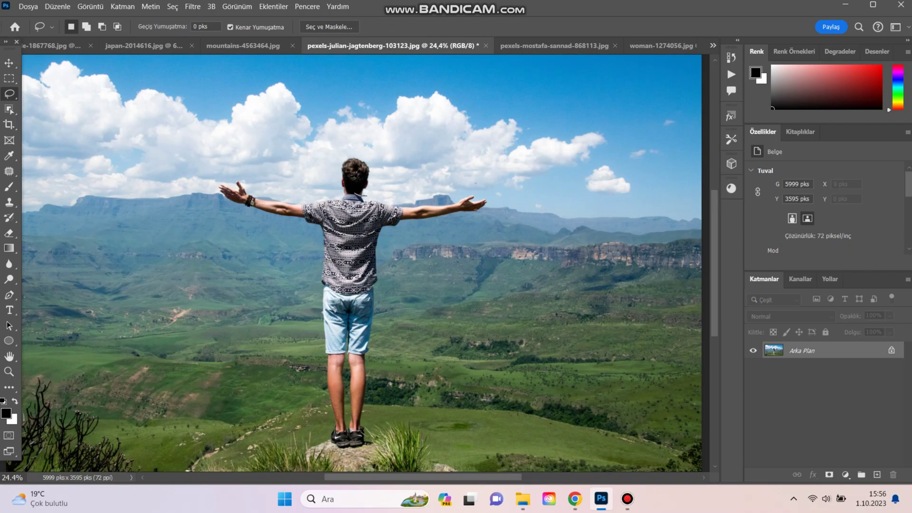
mouse_move(335, 194)
mouse_down()
mouse_move(266, 196)
mouse_move(224, 174)
mouse_move(212, 191)
mouse_move(241, 213)
mouse_move(308, 228)
mouse_move(318, 262)
mouse_up()
mouse_move(318, 371)
mouse_down()
mouse_move(333, 451)
mouse_move(370, 447)
mouse_move(385, 235)
mouse_move(472, 218)
mouse_move(494, 194)
mouse_move(458, 188)
mouse_move(369, 196)
mouse_up()
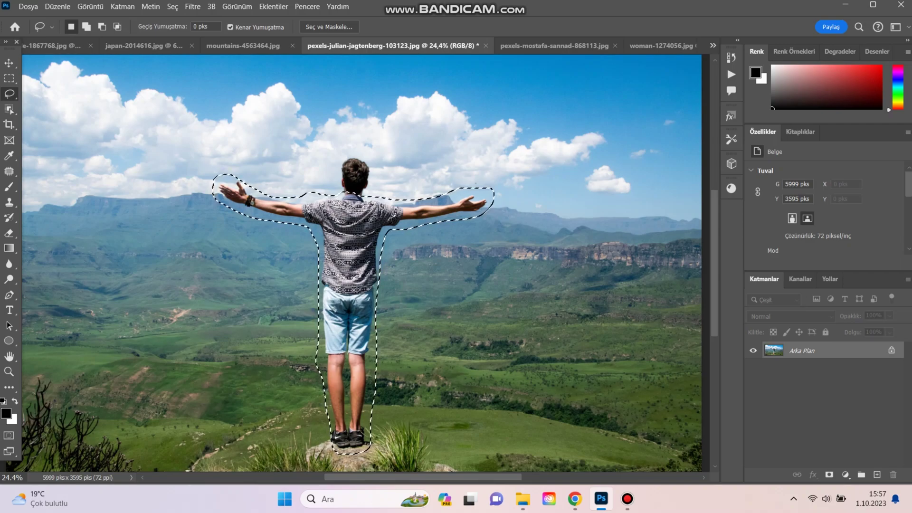
Try Generative Fill with the prompt "suit" on the man's selected body, and clear the selection.
right_click(342, 215)
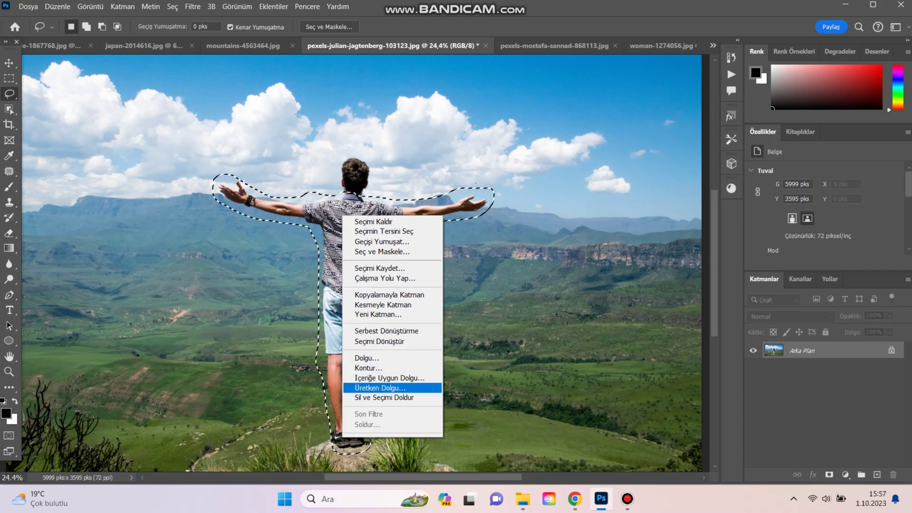
click(379, 388)
text(suit)
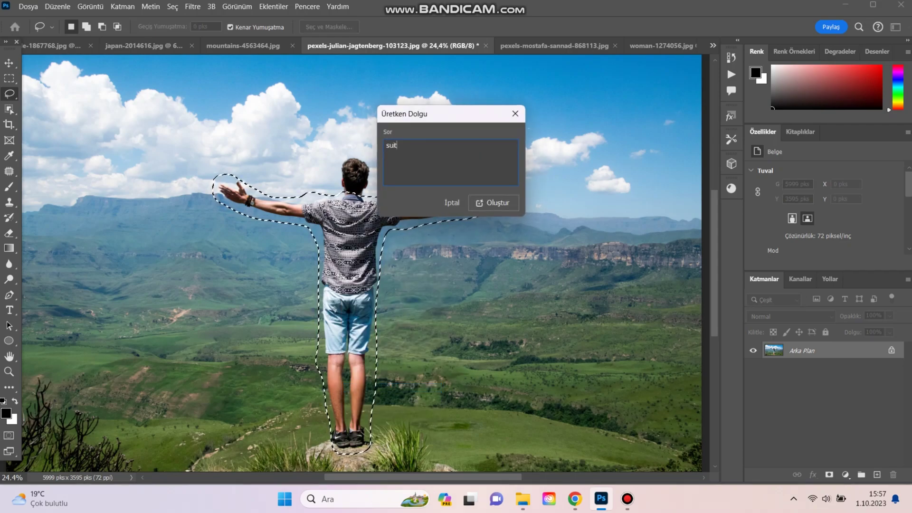
key(Return)
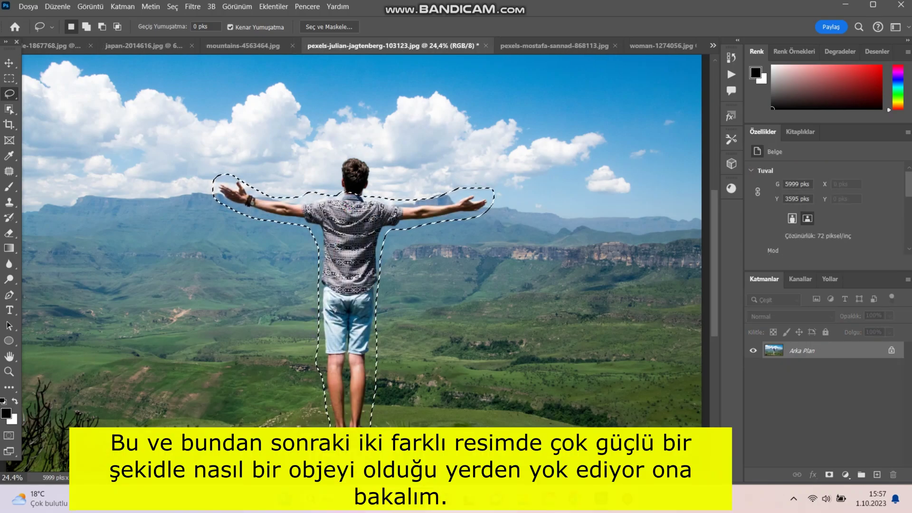
key(ctrl+d)
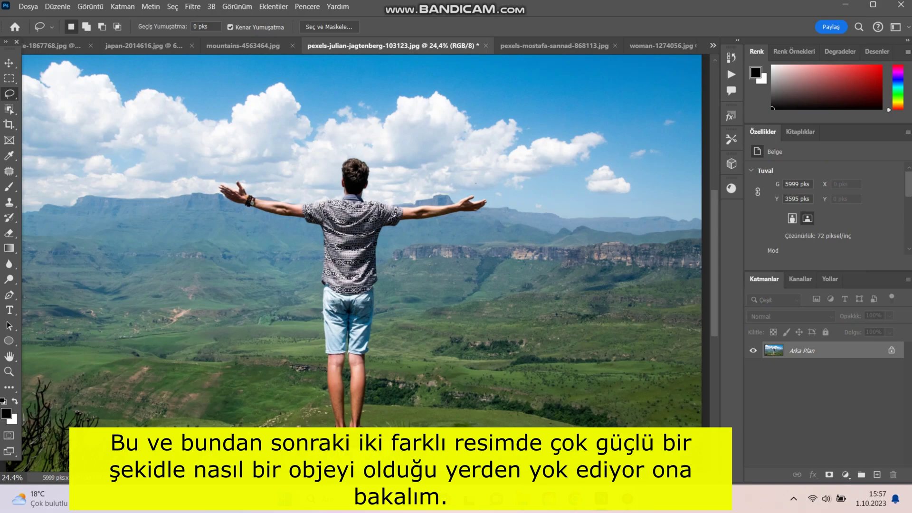
mouse_move(383, 158)
mouse_down()
mouse_move(306, 150)
mouse_move(220, 170)
mouse_move(206, 179)
mouse_move(204, 201)
mouse_move(244, 235)
mouse_up()
key(ctrl+d)
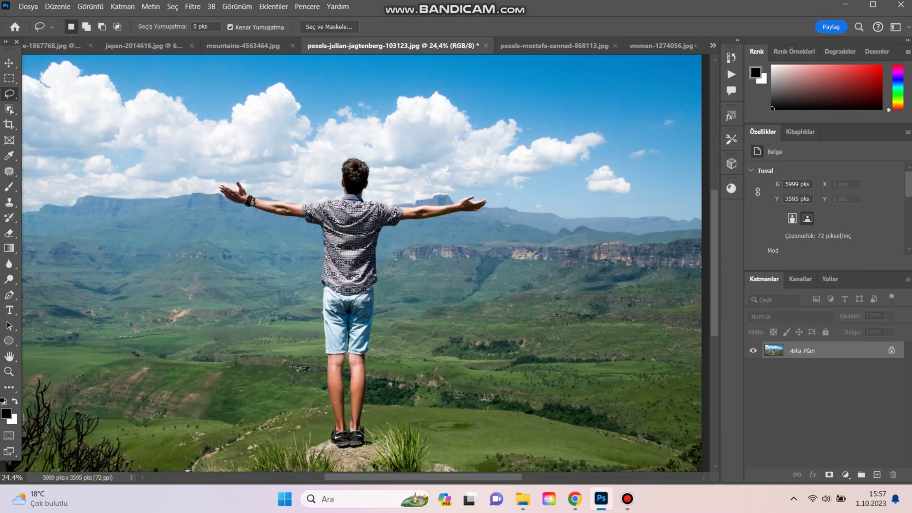
Lasso the whole man in the mountain landscape, including both outstretched arms, and remove him using Generative Fill without a prompt.
mouse_move(377, 193)
mouse_down()
mouse_move(368, 155)
mouse_move(357, 153)
mouse_move(329, 154)
mouse_move(324, 188)
mouse_move(303, 197)
mouse_move(212, 177)
mouse_move(228, 220)
mouse_up()
mouse_move(297, 233)
mouse_down()
mouse_move(307, 250)
mouse_move(319, 443)
mouse_move(349, 455)
mouse_move(378, 443)
mouse_move(394, 236)
mouse_move(465, 227)
mouse_move(494, 214)
mouse_move(499, 196)
mouse_move(447, 182)
mouse_move(378, 192)
mouse_up()
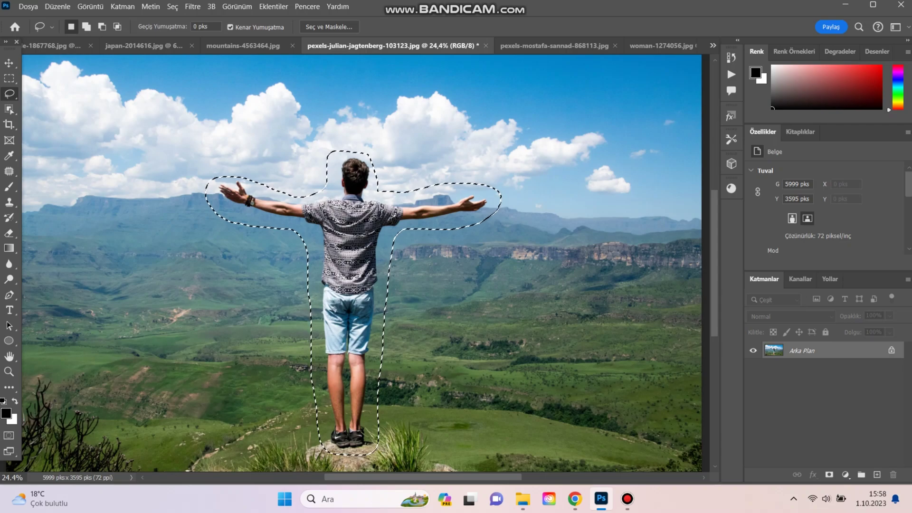
right_click(374, 207)
click(410, 378)
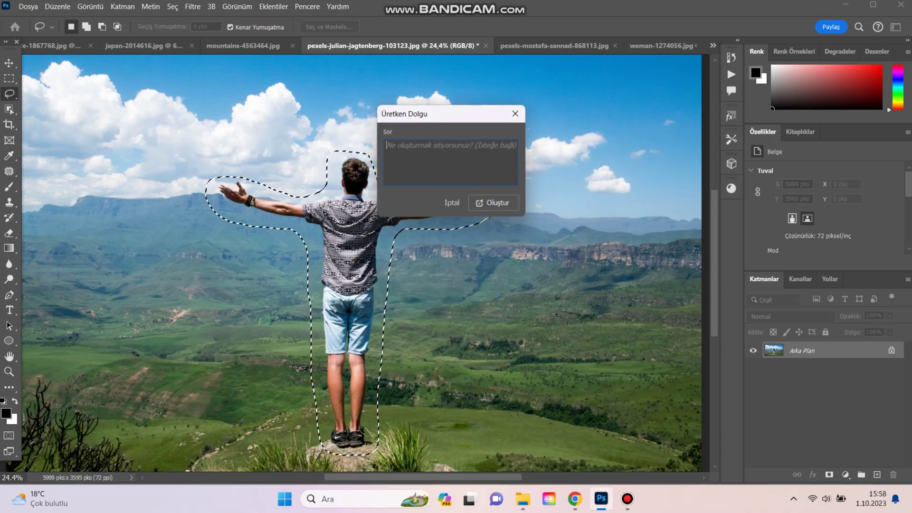
click(497, 202)
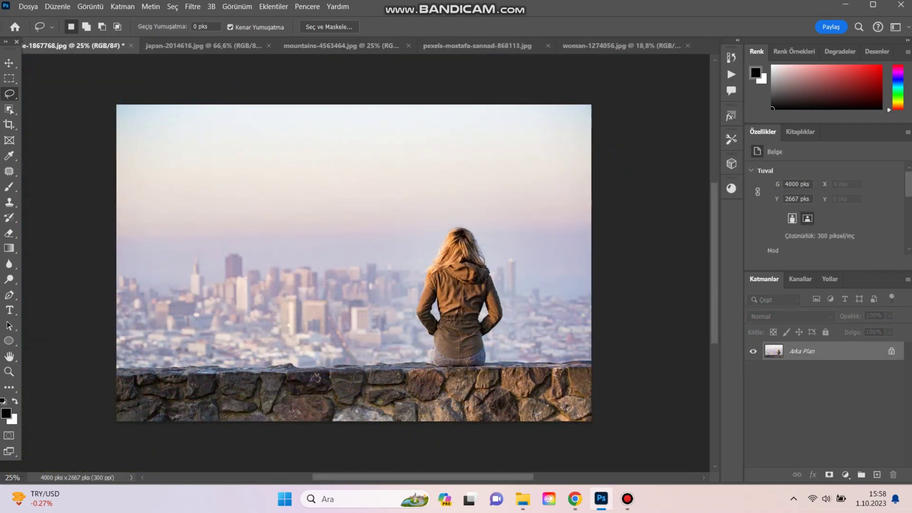
In the city skyline photo, lasso the woman sitting on the stone wall and remove her using Generative Fill without a prompt.
scroll(510, 319, up, 6)
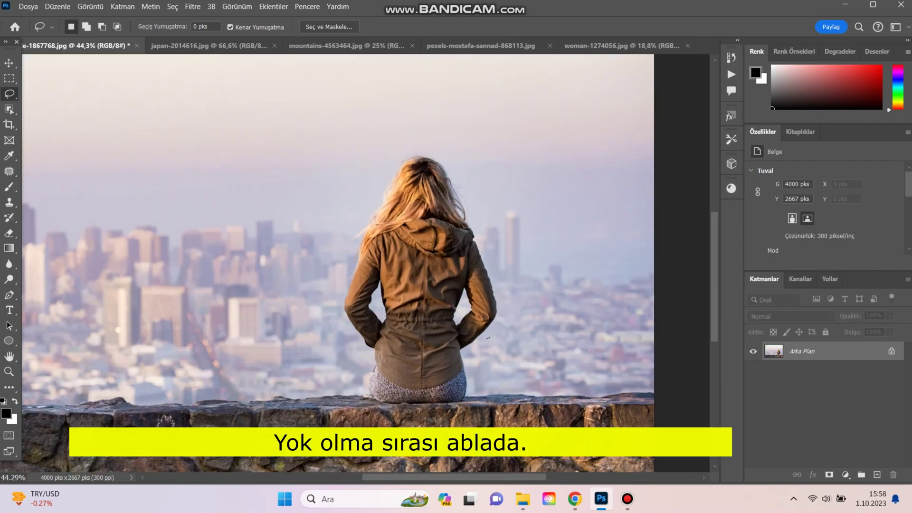
drag(503, 300, 495, 277)
mouse_move(478, 234)
mouse_down()
mouse_move(459, 170)
mouse_move(430, 148)
mouse_move(388, 159)
mouse_move(348, 238)
mouse_move(339, 327)
mouse_move(368, 399)
mouse_move(421, 411)
mouse_move(460, 412)
mouse_move(479, 393)
mouse_move(476, 361)
mouse_move(489, 337)
mouse_up()
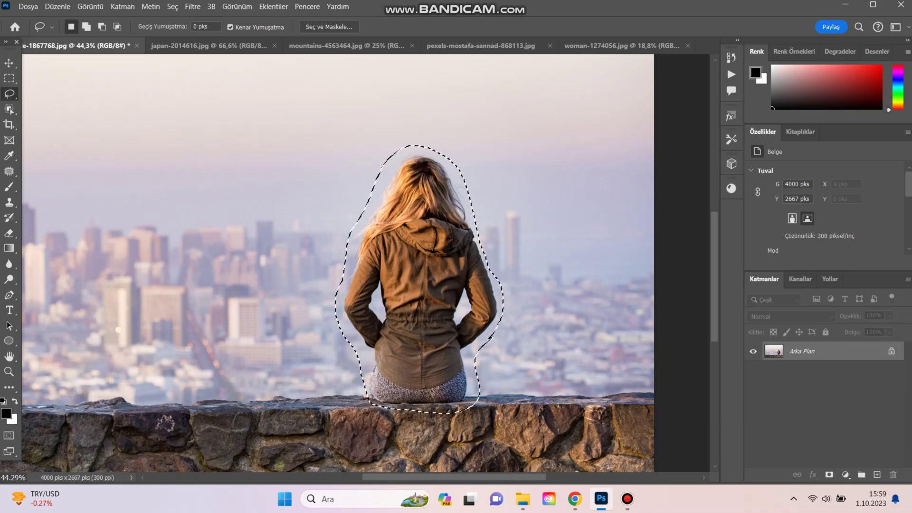
right_click(454, 73)
click(490, 244)
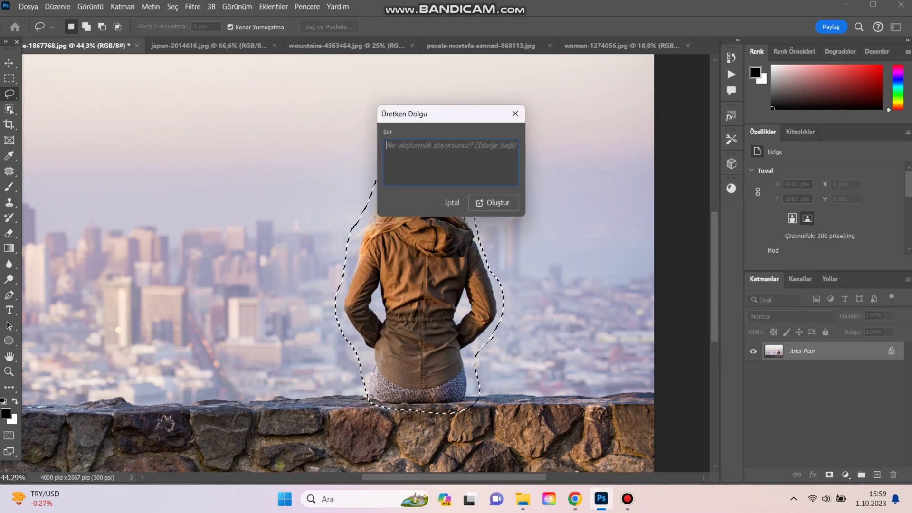
click(494, 203)
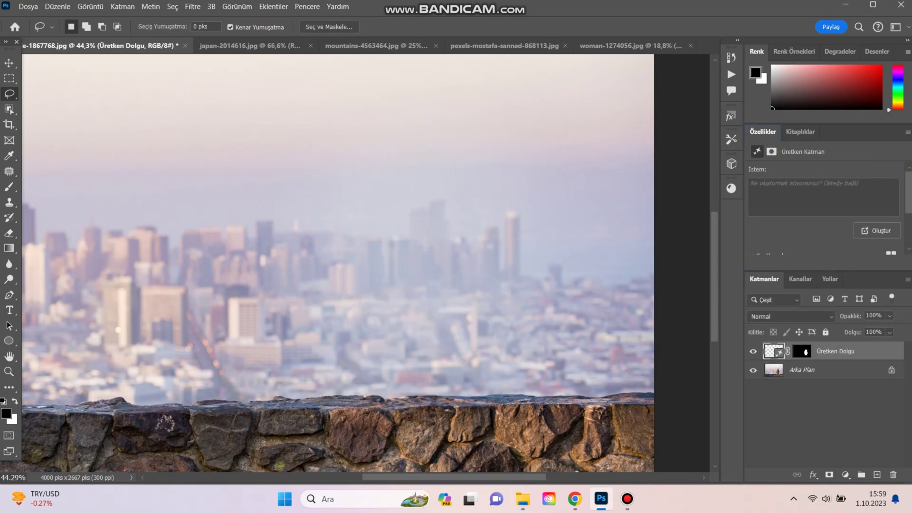
scroll(350, 253, down, 9)
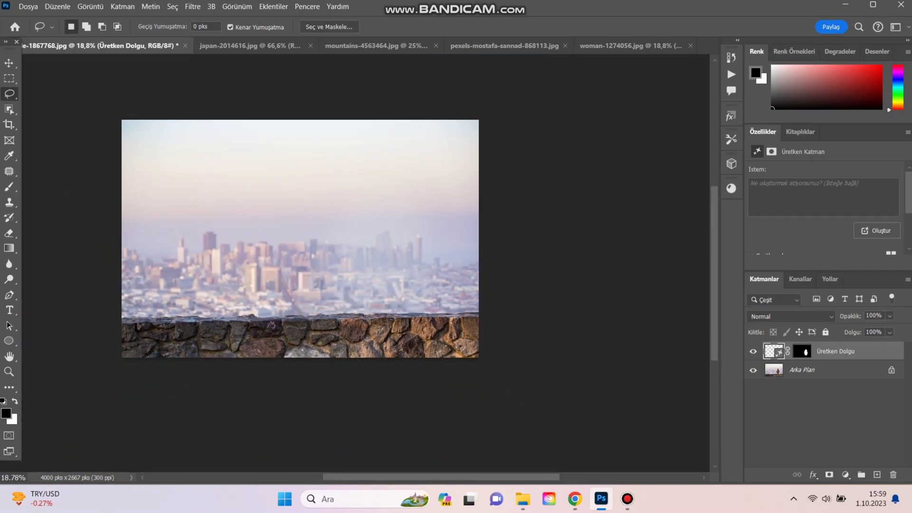
scroll(350, 232, up, 3)
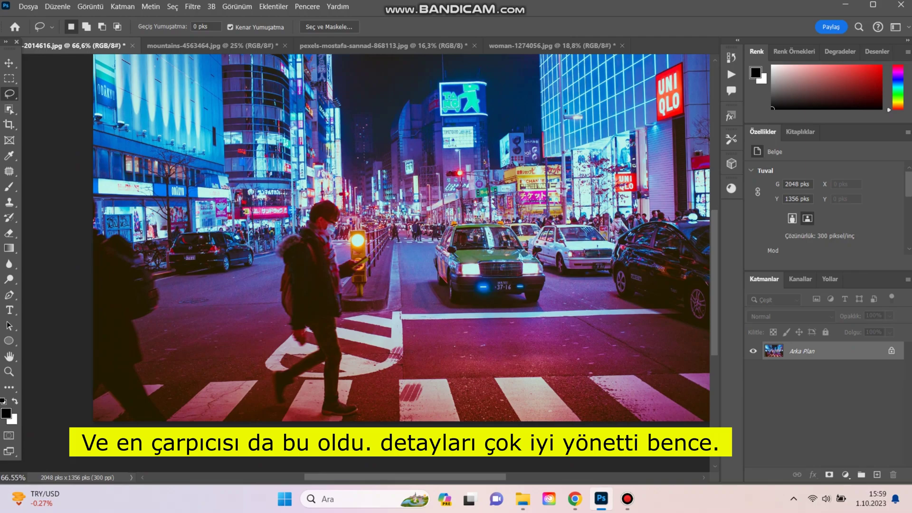
In the night street photo, lasso the masked pedestrian on the crosswalk and run Generative Fill without a prompt to remove him.
mouse_move(274, 259)
mouse_down()
mouse_move(270, 303)
mouse_move(291, 349)
mouse_move(267, 401)
mouse_move(276, 413)
mouse_move(294, 390)
mouse_move(335, 421)
mouse_move(364, 418)
mouse_move(346, 347)
mouse_move(348, 291)
mouse_move(376, 253)
mouse_up()
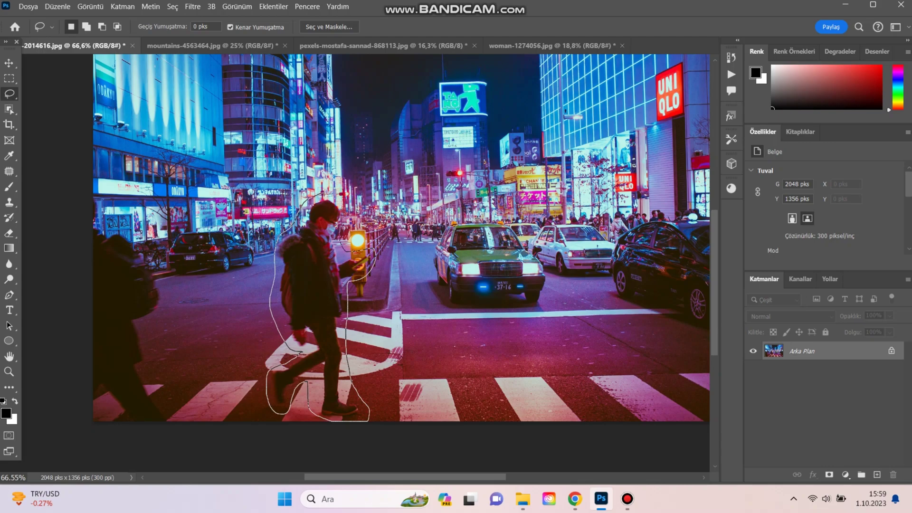
drag(347, 216, 324, 191)
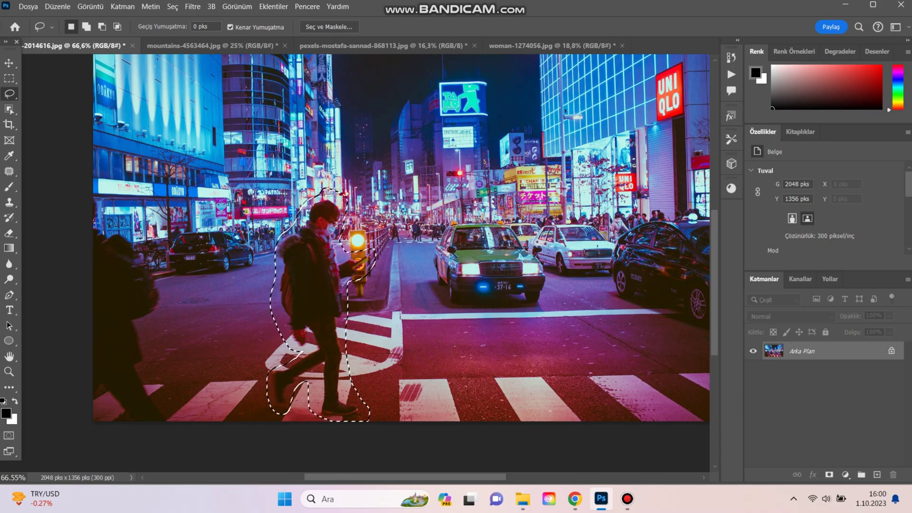
right_click(313, 269)
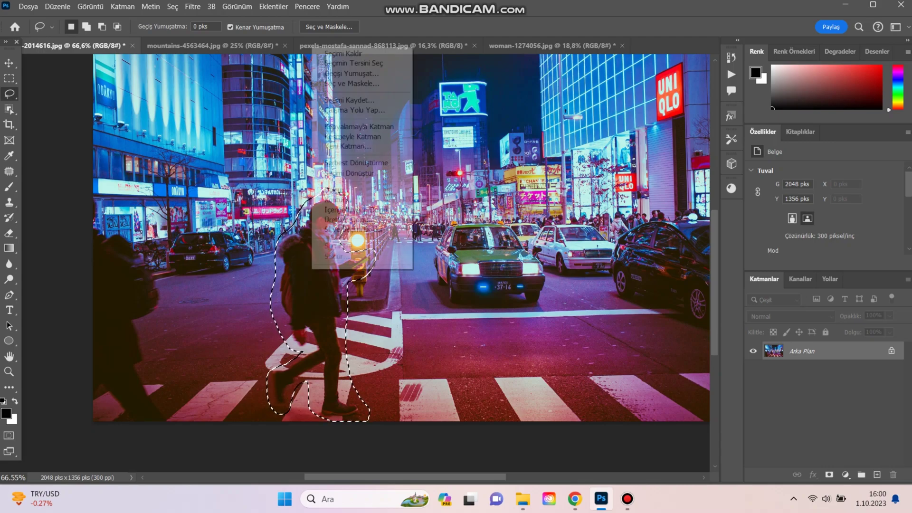
click(351, 220)
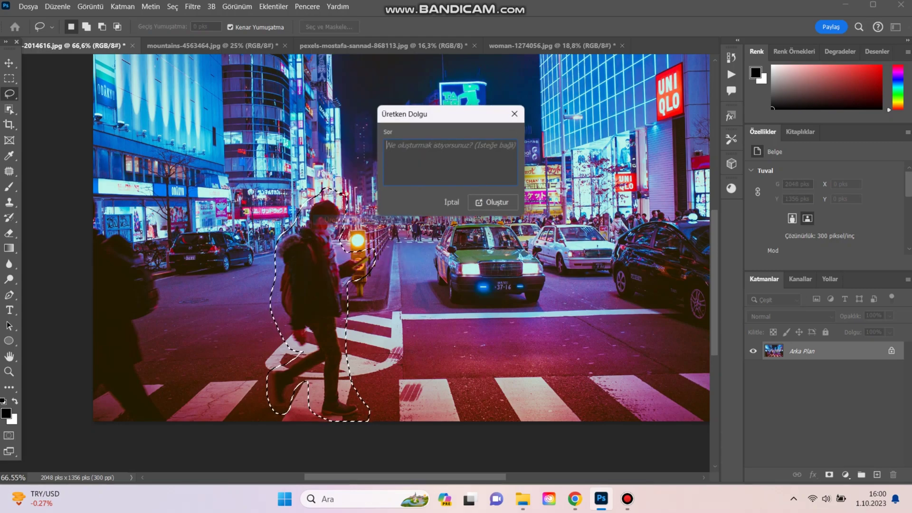
click(492, 202)
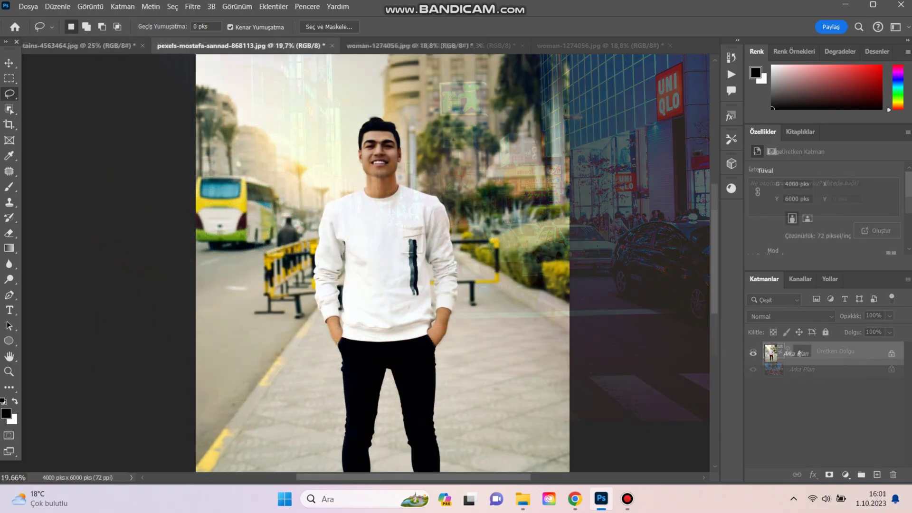
In the photo of the man in the white sweatshirt, lasso the pavement beside his lower leg and try Generative Fill with "dog".
scroll(406, 195, down, 2)
scroll(414, 276, up, 1)
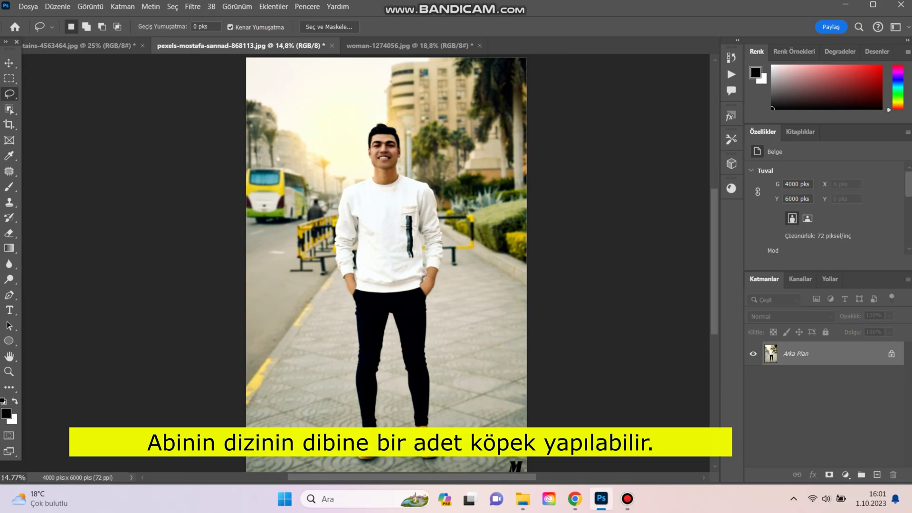
mouse_move(303, 426)
mouse_down()
mouse_move(301, 378)
mouse_move(326, 359)
mouse_move(356, 356)
mouse_move(387, 386)
mouse_move(398, 426)
mouse_move(344, 467)
mouse_move(323, 464)
mouse_move(306, 442)
mouse_up()
right_click(332, 406)
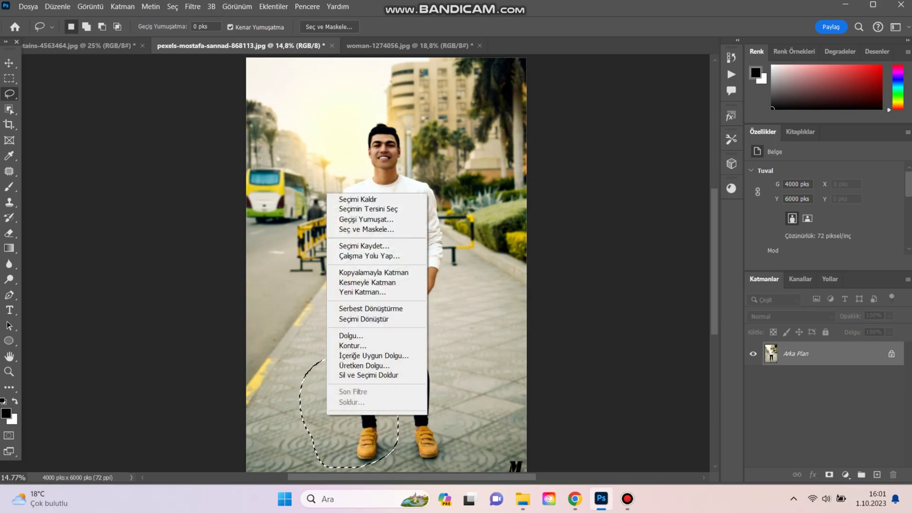
click(361, 366)
text(dog)
click(494, 202)
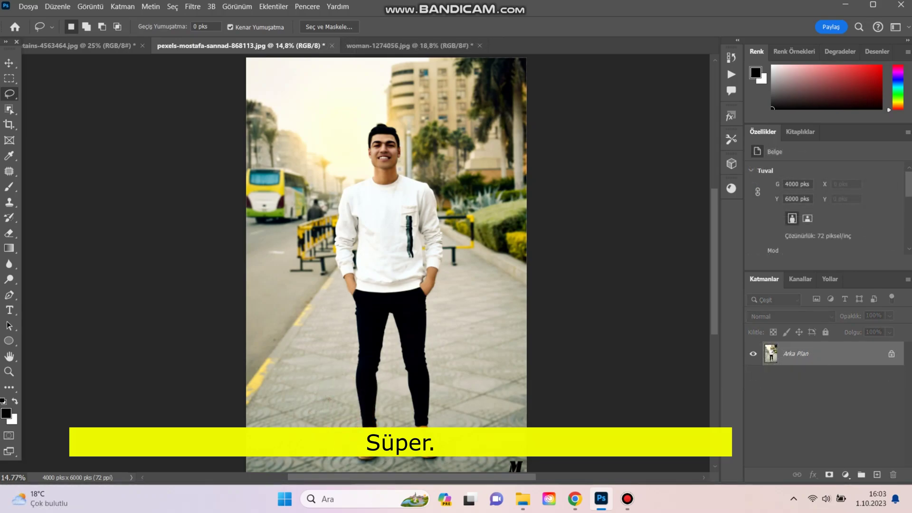
Lasso the man's legs from the waist to the shoes and try Generative Fill with the prompt "shorts".
mouse_move(372, 287)
mouse_down()
mouse_move(348, 286)
mouse_move(344, 299)
mouse_move(348, 427)
mouse_up()
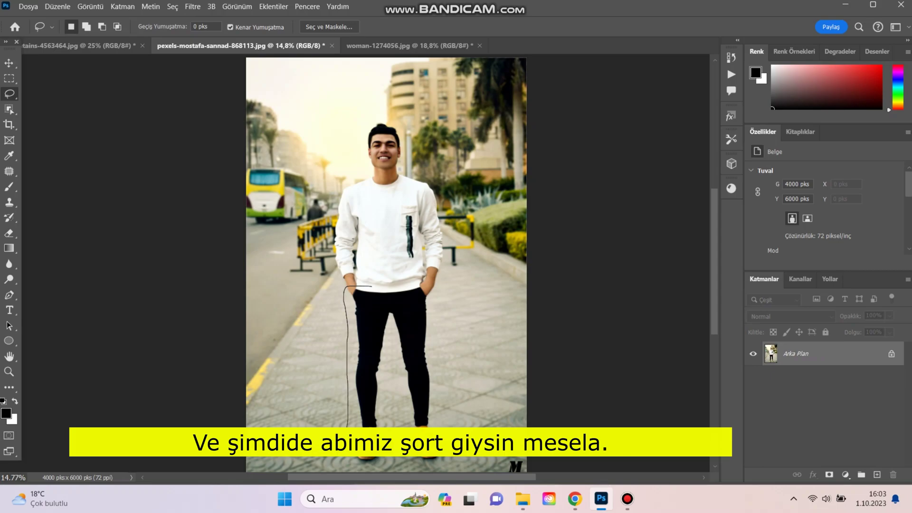
mouse_move(380, 469)
mouse_down()
mouse_move(453, 453)
mouse_move(452, 391)
mouse_move(432, 284)
mouse_move(371, 287)
mouse_up()
right_click(392, 95)
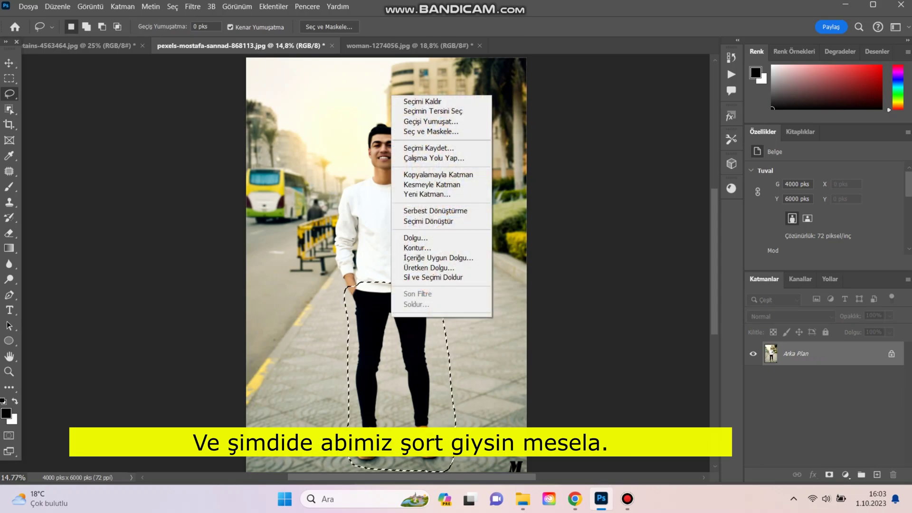
click(428, 267)
text(shorts)
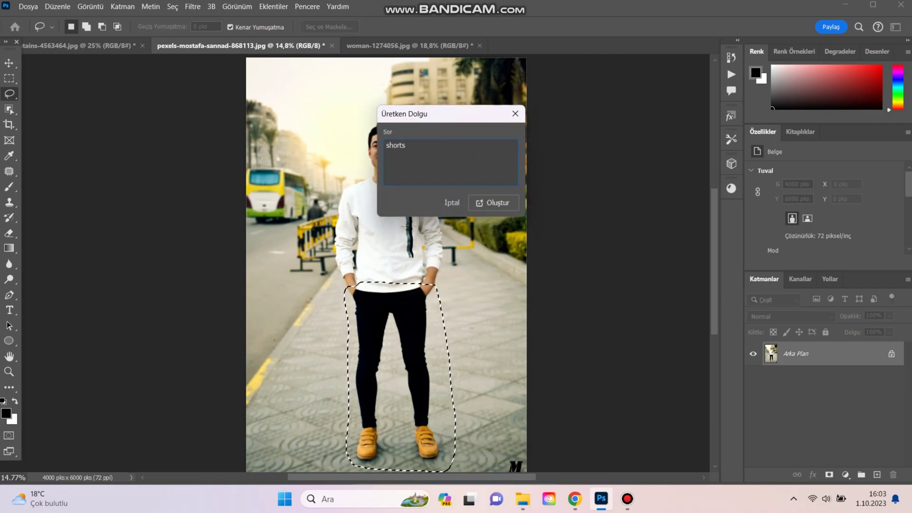
key(Return)
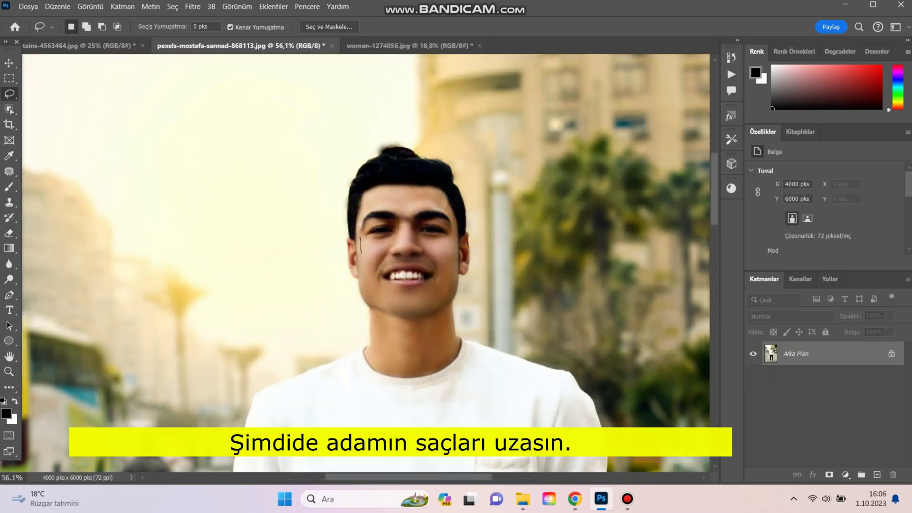
Lasso a wide area around the man's head down to his shoulders, excluding the face, and apply Generative Fill with "long hair".
mouse_move(360, 254)
mouse_down()
mouse_move(365, 311)
mouse_move(348, 365)
mouse_move(299, 380)
mouse_move(228, 338)
mouse_move(194, 230)
mouse_move(217, 146)
mouse_move(264, 99)
mouse_move(342, 76)
mouse_move(442, 73)
mouse_move(542, 121)
mouse_move(605, 203)
mouse_move(623, 335)
mouse_move(582, 394)
mouse_move(524, 399)
mouse_move(490, 376)
mouse_move(469, 338)
mouse_move(451, 264)
mouse_up()
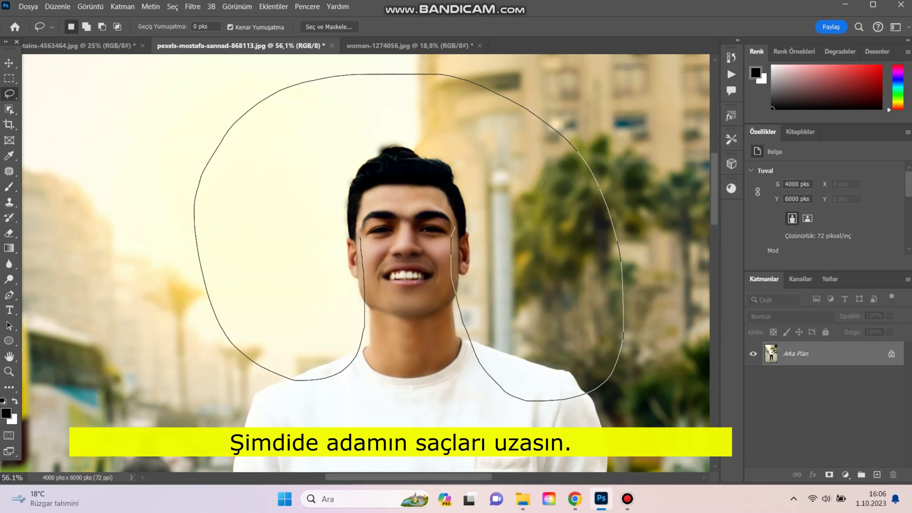
mouse_move(417, 191)
mouse_down()
mouse_move(377, 191)
mouse_move(360, 238)
mouse_up()
right_click(526, 268)
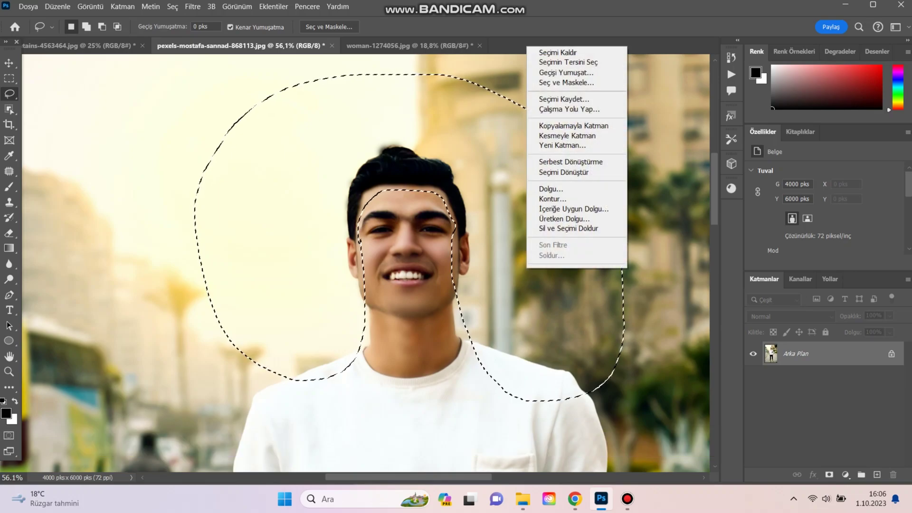
key(Return)
text(long hair)
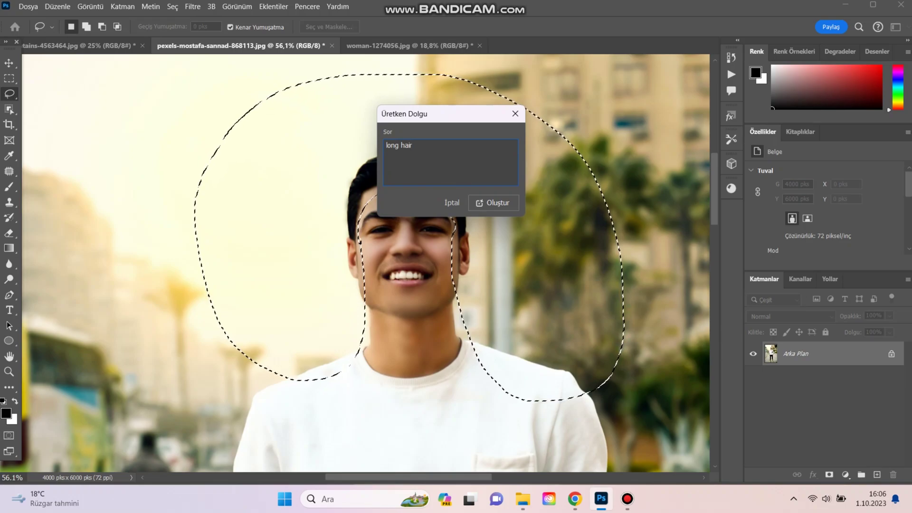
key(Return)
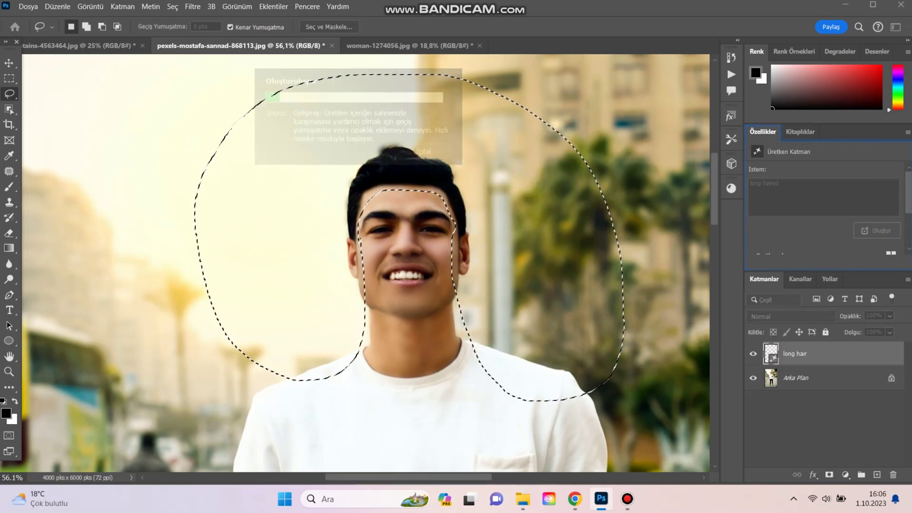
Examine the generated long hair around the man's head, both up close and within the wider photo.
scroll(368, 195, down, 7)
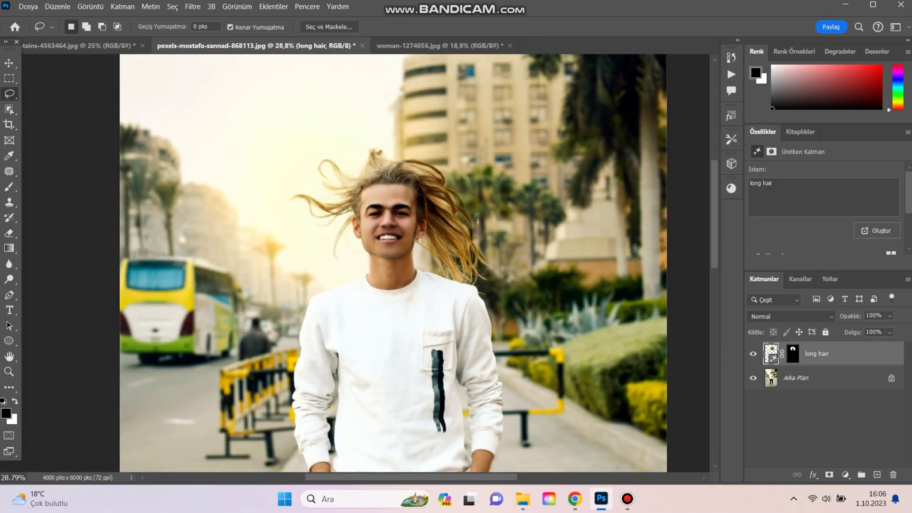
scroll(476, 219, down, 4)
scroll(477, 217, up, 3)
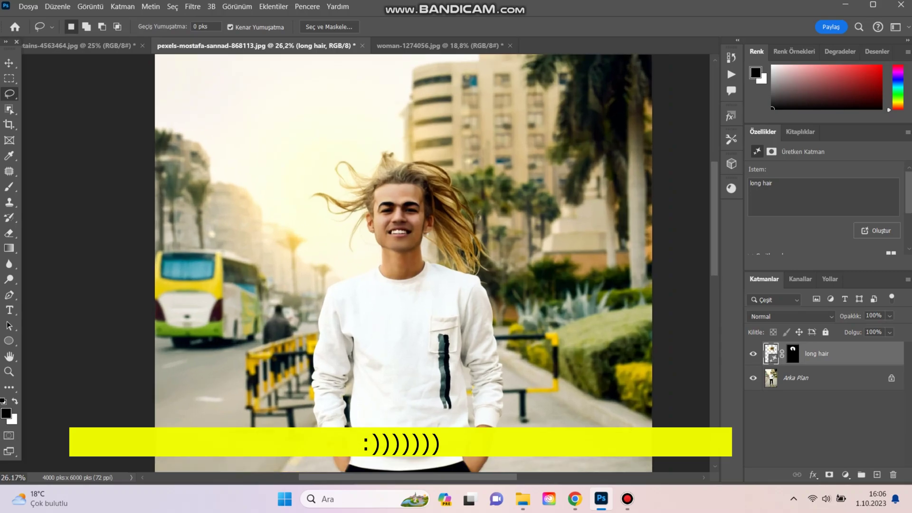
scroll(516, 253, down, 3)
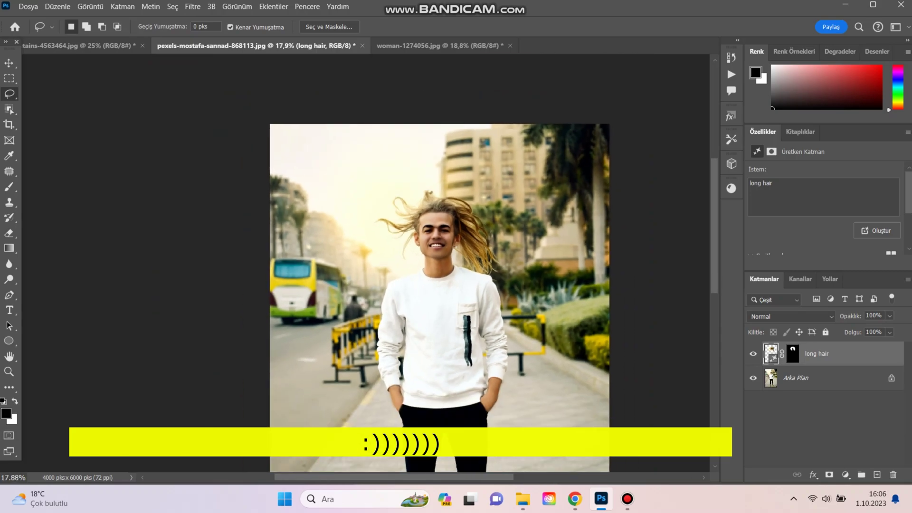
scroll(469, 230, up, 5)
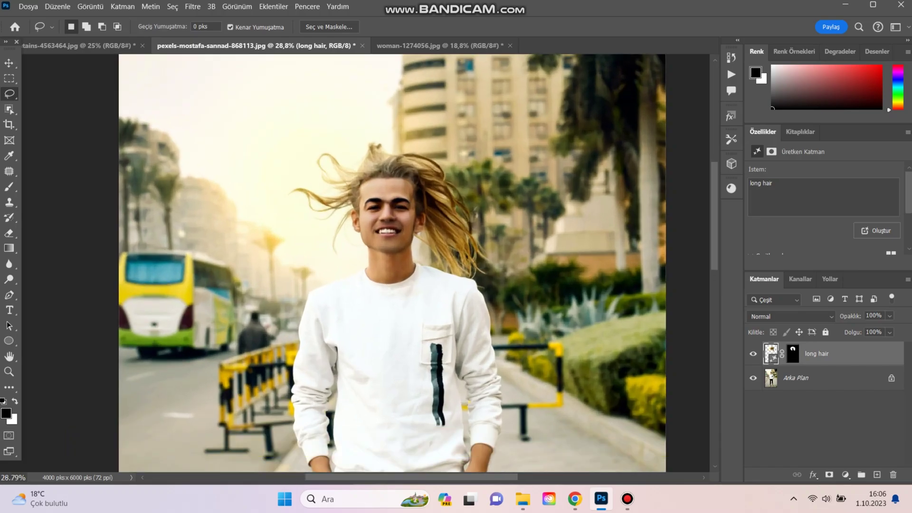
scroll(365, 161, up, 1)
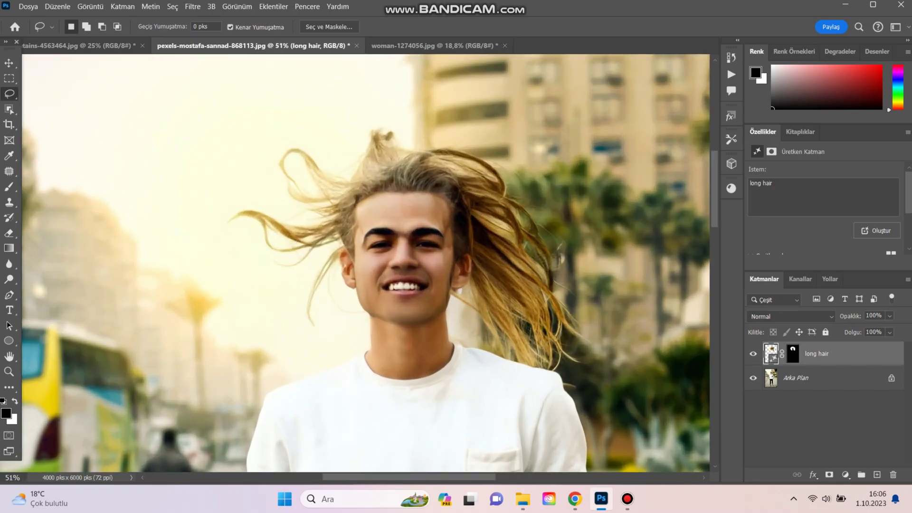
scroll(366, 262, down, 3)
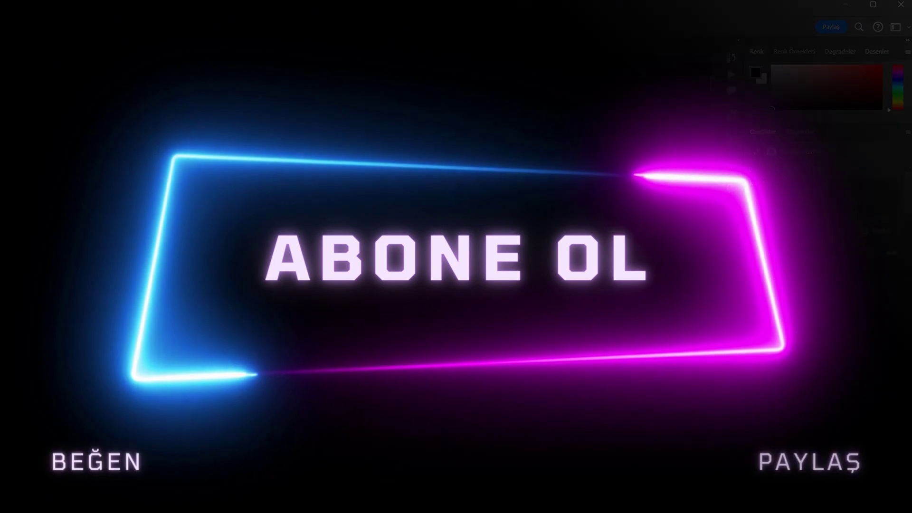